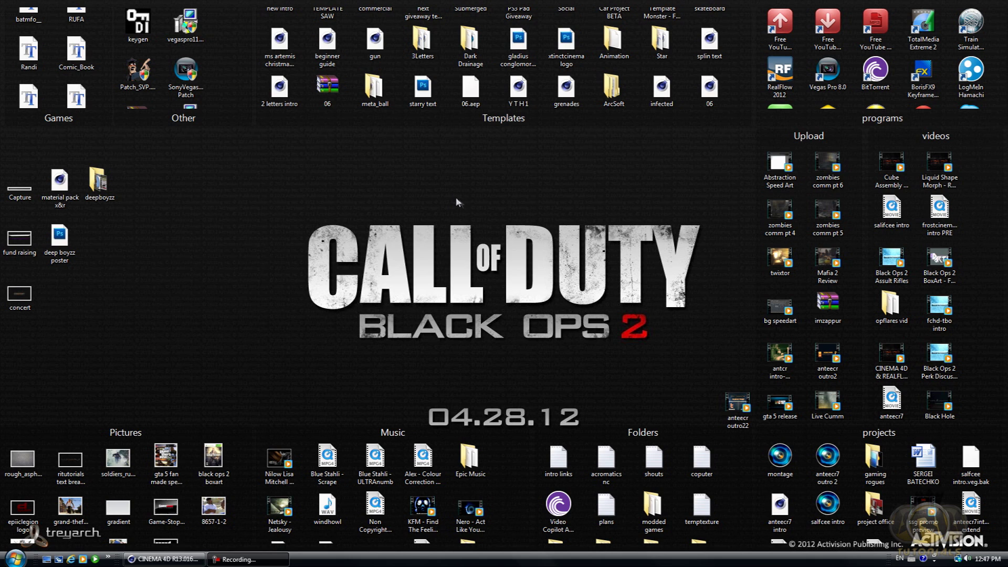
Open the fchd-tbo intro video from the desktop's videos fence.
click(939, 311)
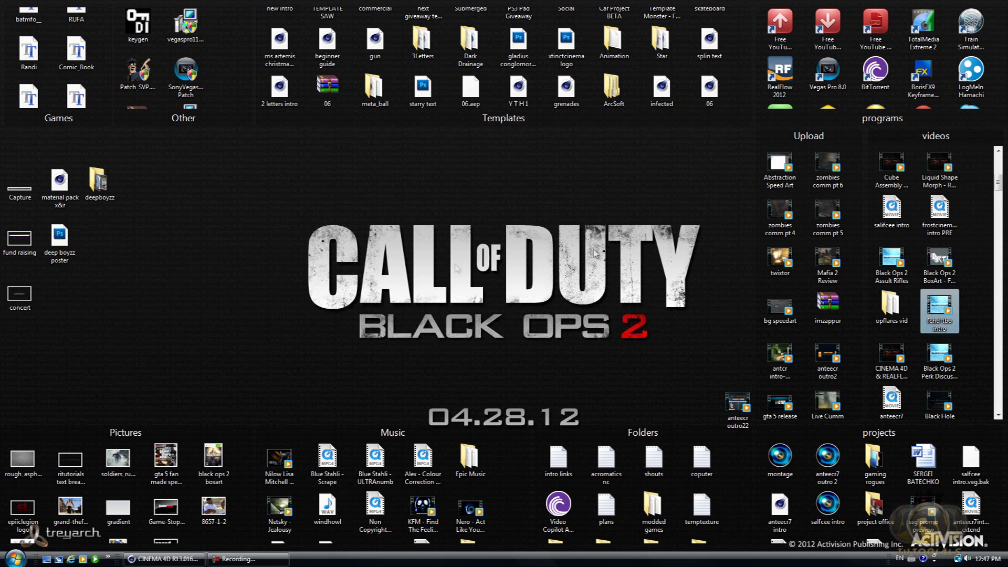
key(Return)
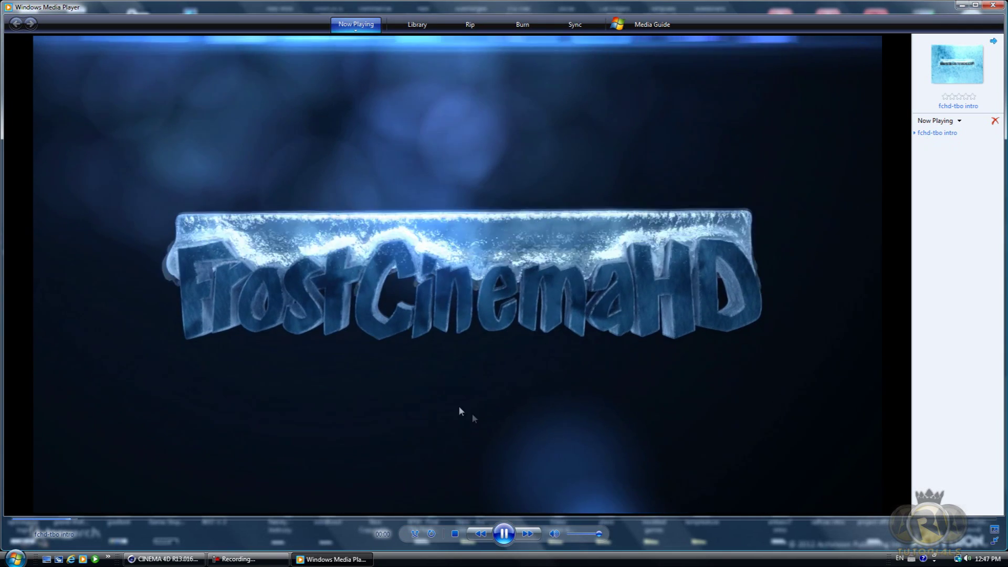
Pause the frosted intro preview, close the player, and return to Cinema 4D.
click(300, 255)
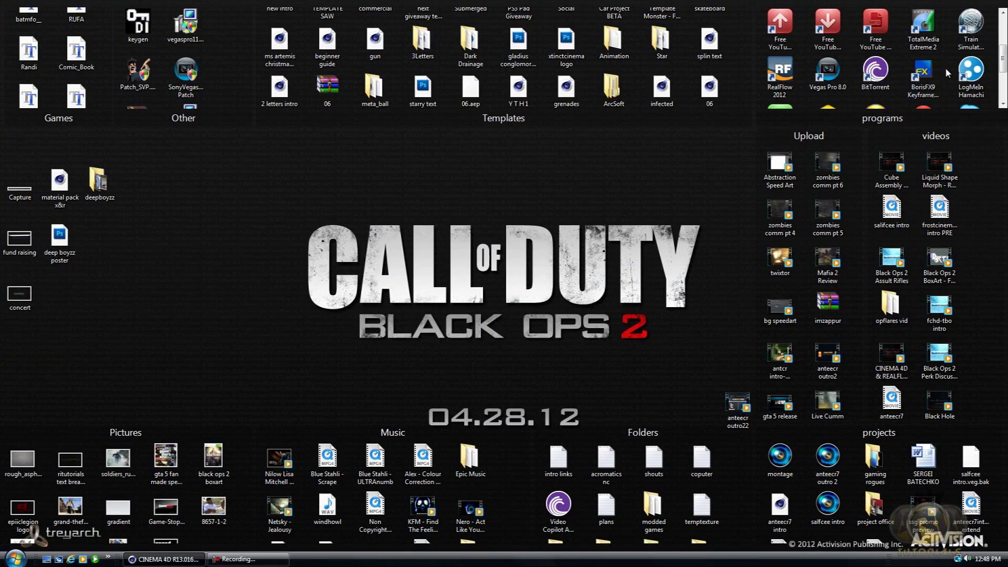
scroll(948, 73, down, 1)
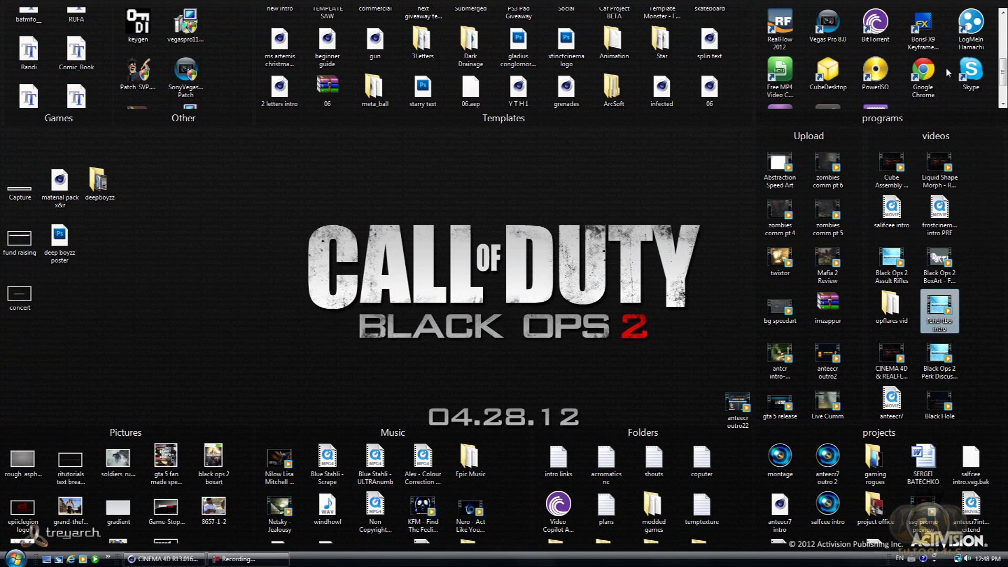
scroll(947, 74, down, 1)
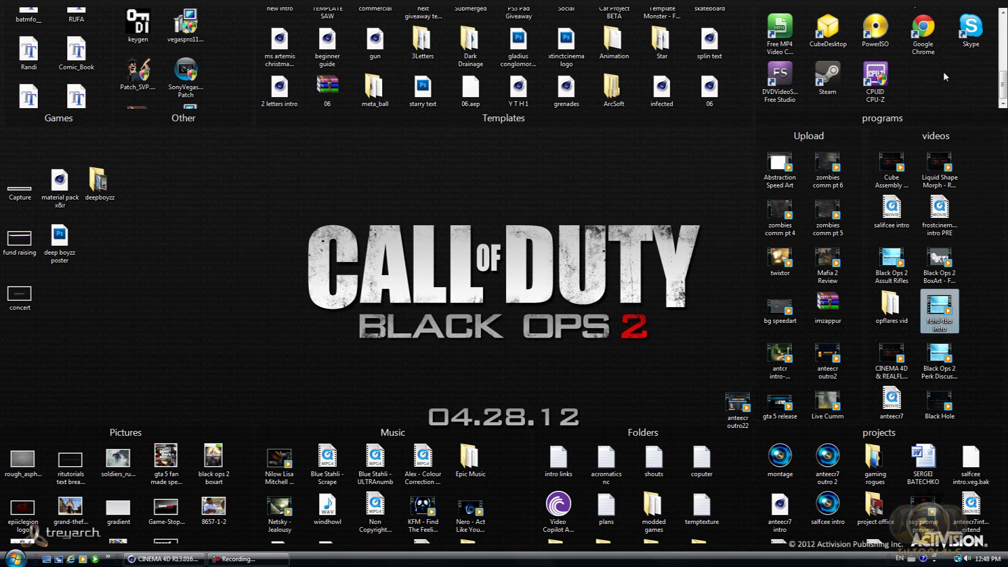
scroll(946, 77, down, 2)
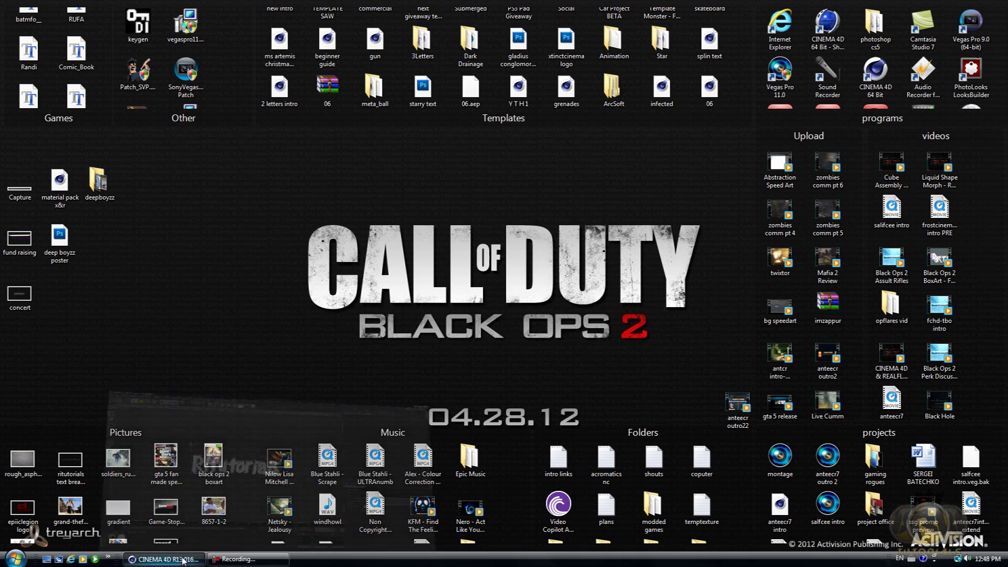
click(163, 559)
Delete the old text object from the Cinema 4D scene.
key(Delete)
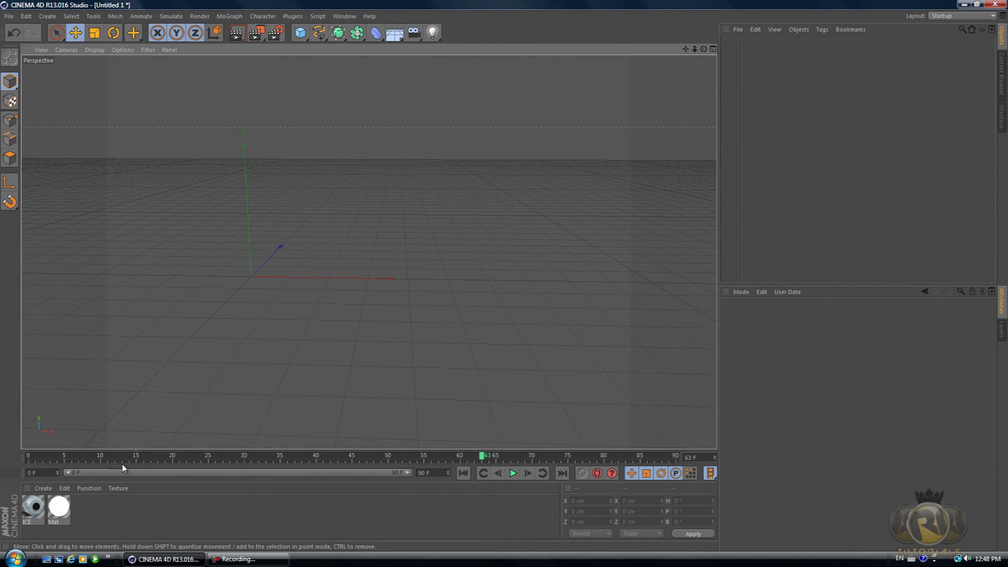
drag(704, 48, 508, 275)
key(ctrl+shift+z)
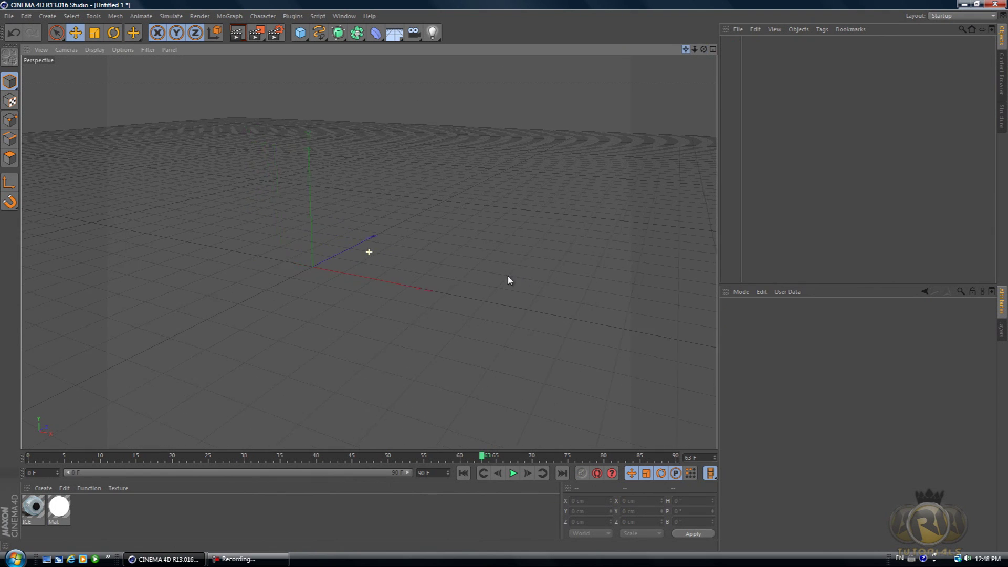
key(ctrl+shift+z)
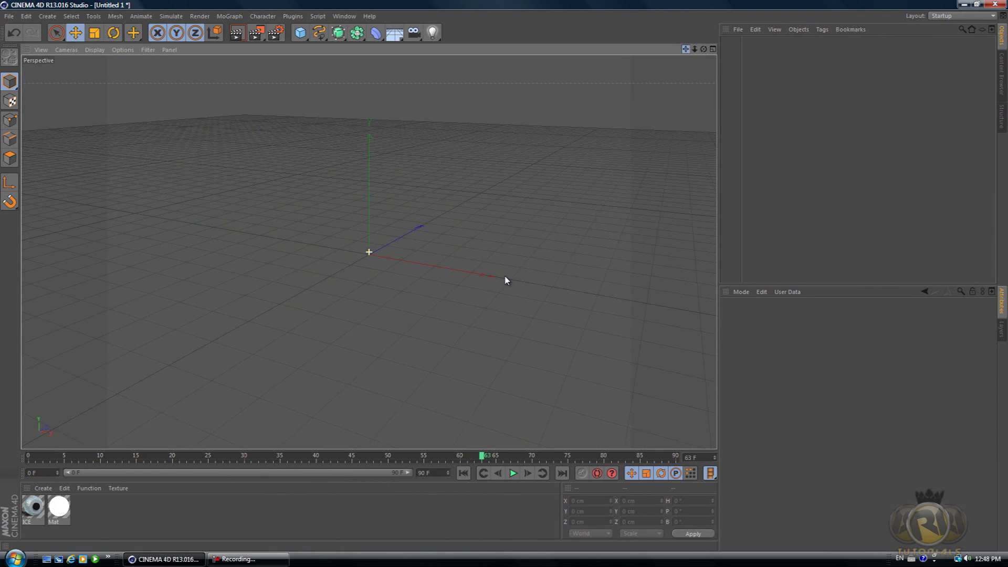
drag(704, 49, 505, 280)
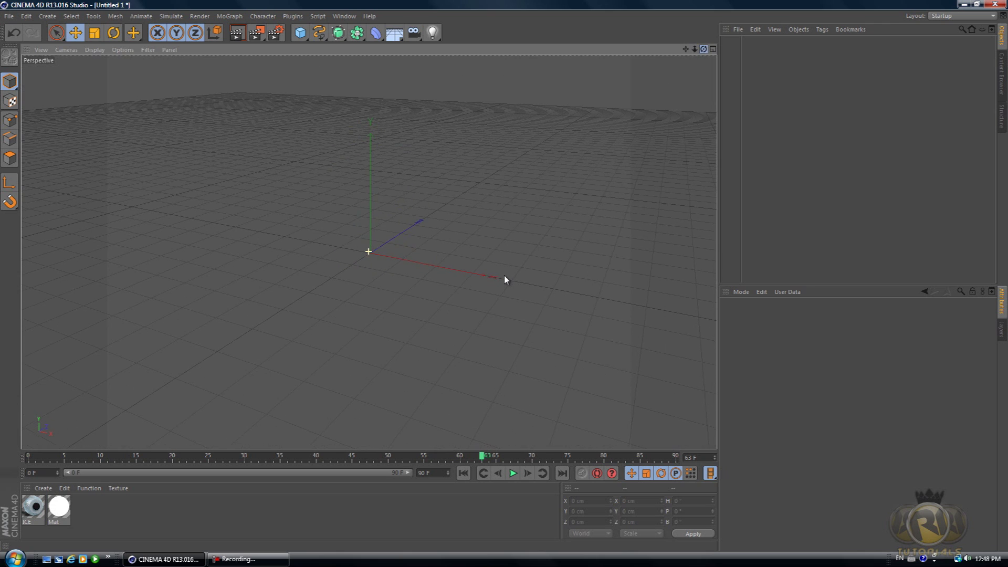
Add a MoGraph MoText object and set its depth to 77 cm.
click(228, 16)
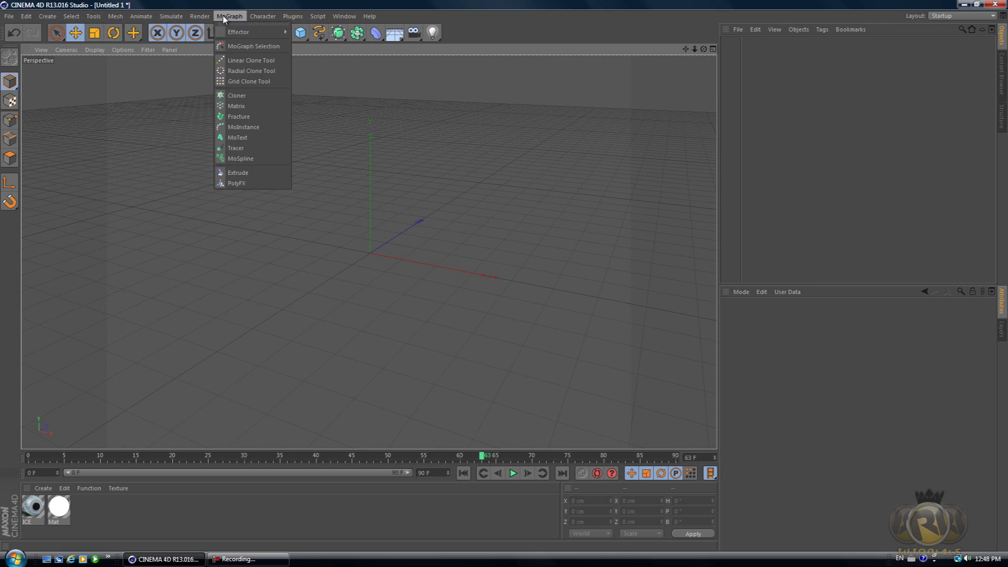
click(243, 138)
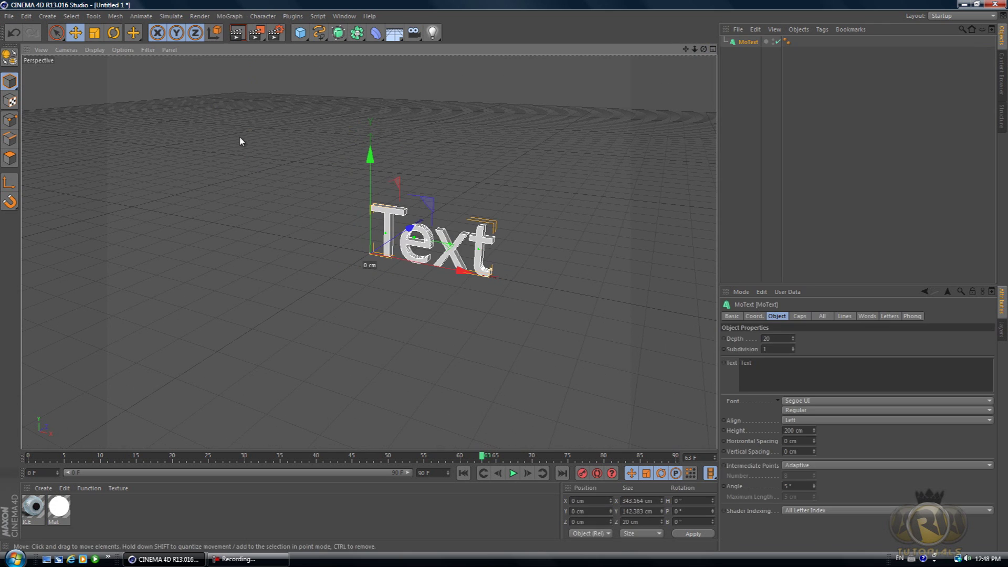
click(767, 362)
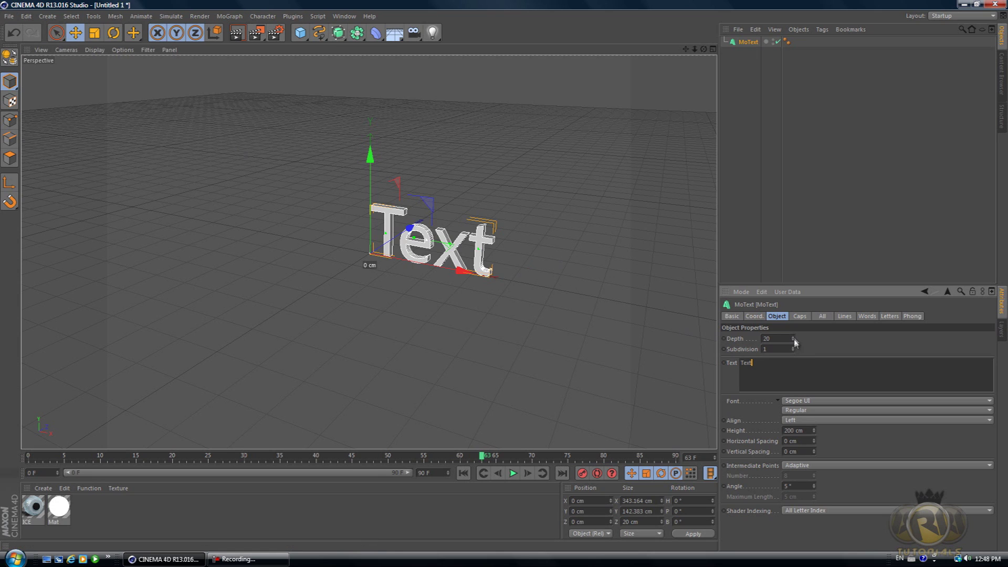
drag(793, 340, 794, 340)
Set the MoText font to Frosty's Winterland.
click(801, 401)
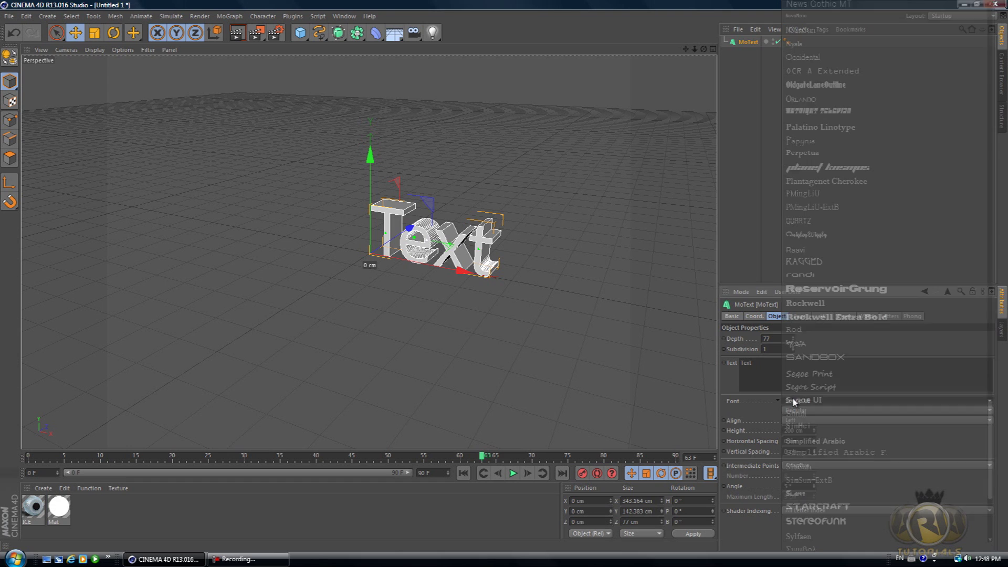
scroll(821, 376, up, 5)
scroll(814, 306, up, 15)
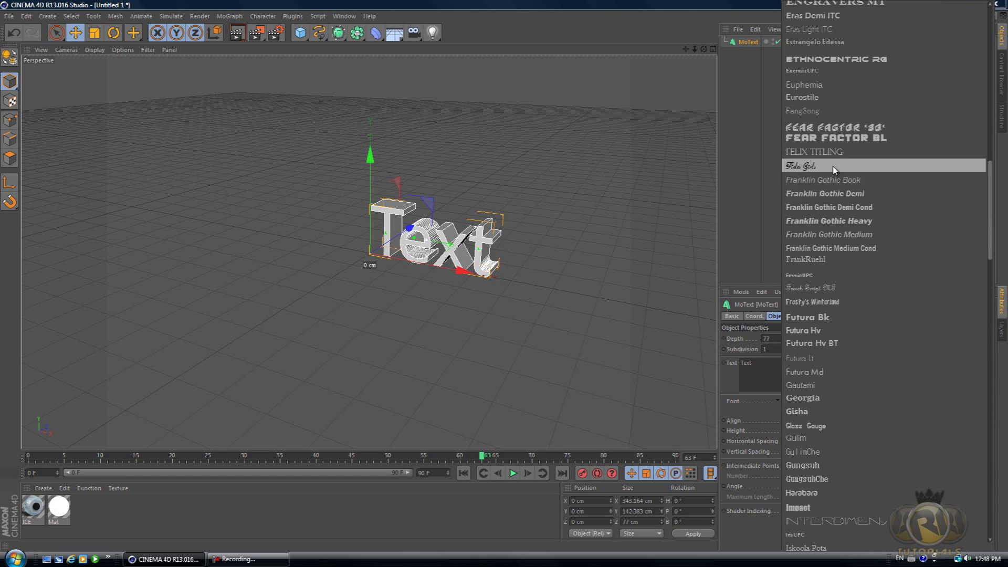
scroll(861, 263, up, 5)
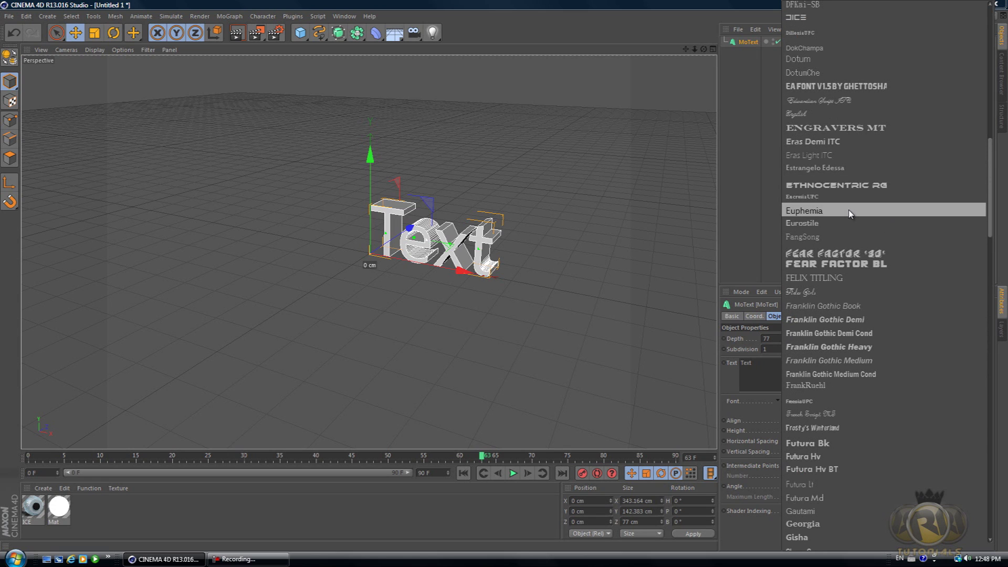
click(831, 428)
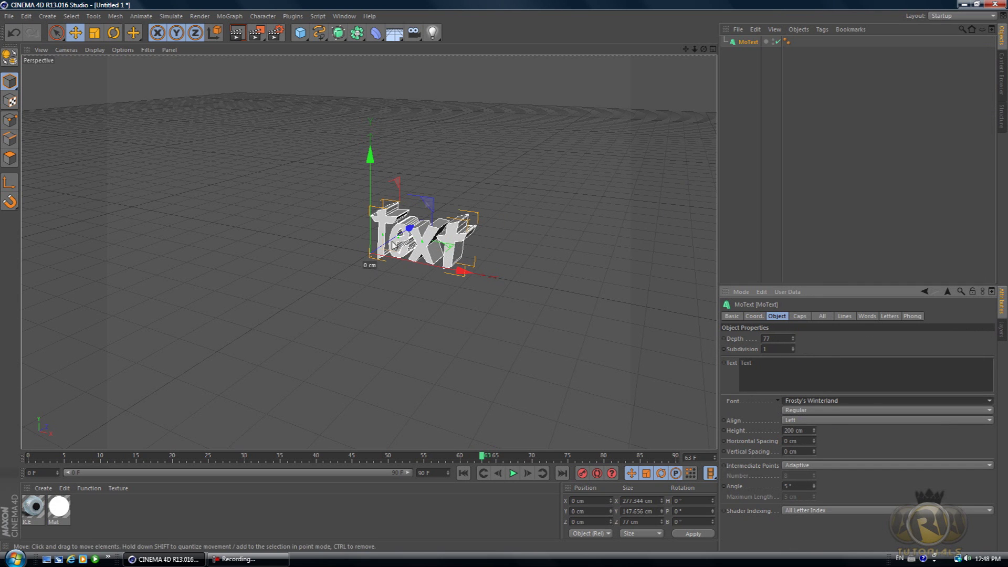
alt+drag(471, 225, 353, 486)
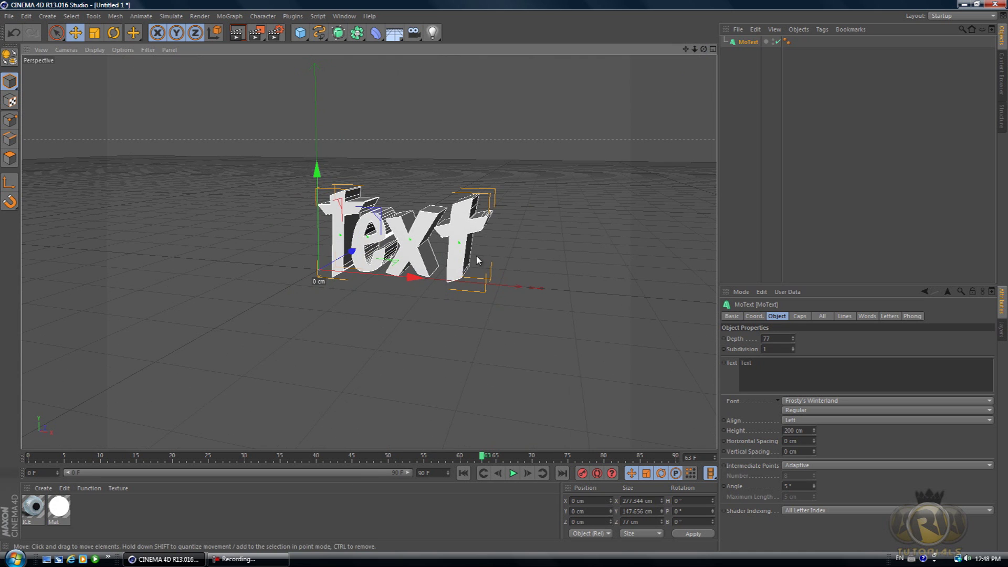
drag(704, 49, 504, 279)
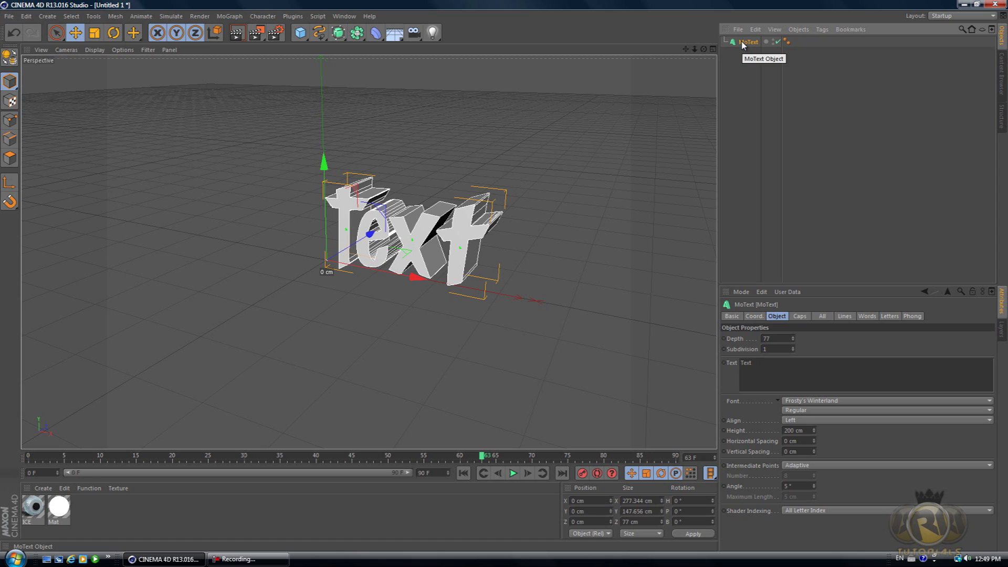
Make the MoText editable with C and select all its child pieces.
key(c)
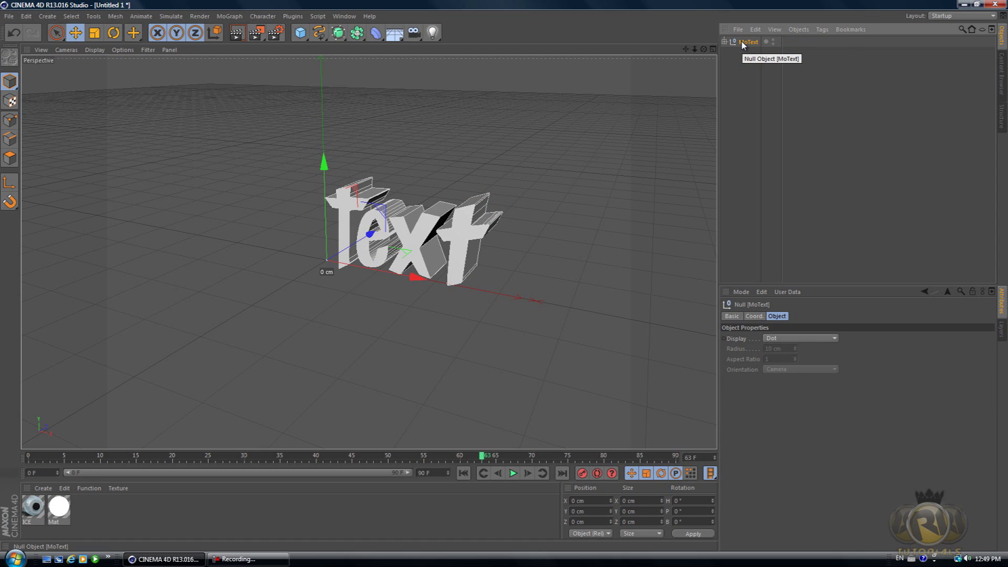
right_click(742, 43)
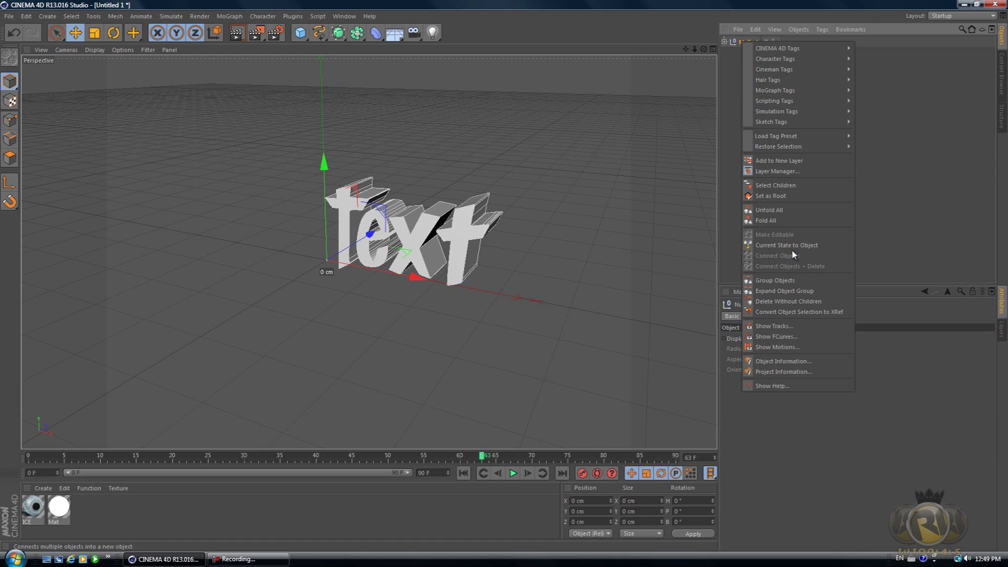
click(775, 186)
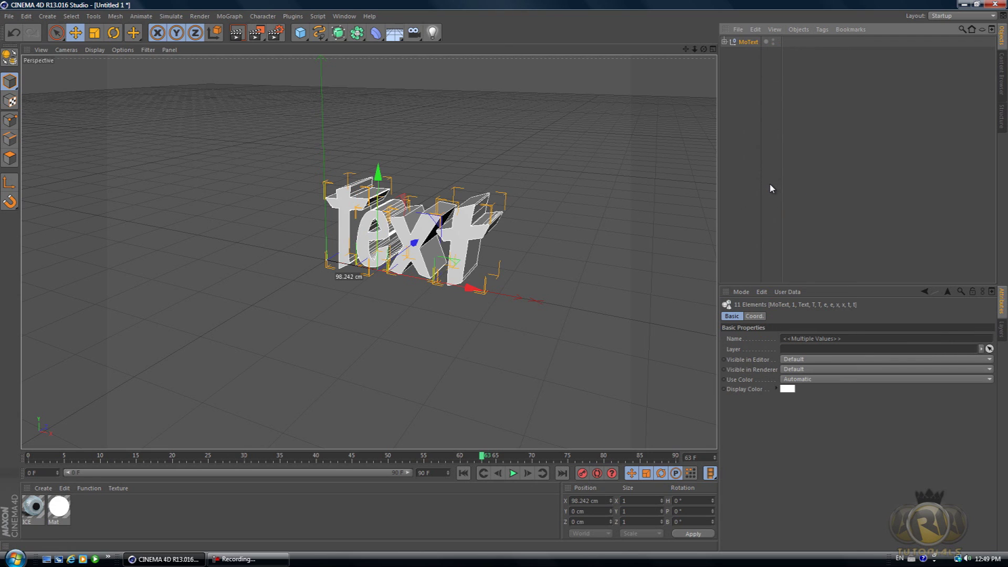
right_click(748, 42)
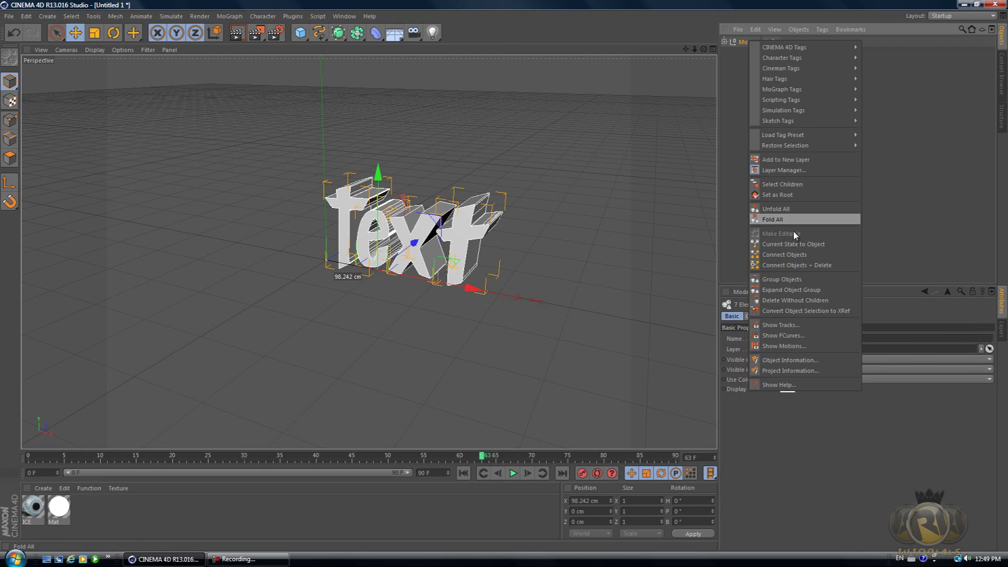
click(789, 185)
Connect Objects + Delete to merge everything into MoText.1, then inspect it.
right_click(746, 44)
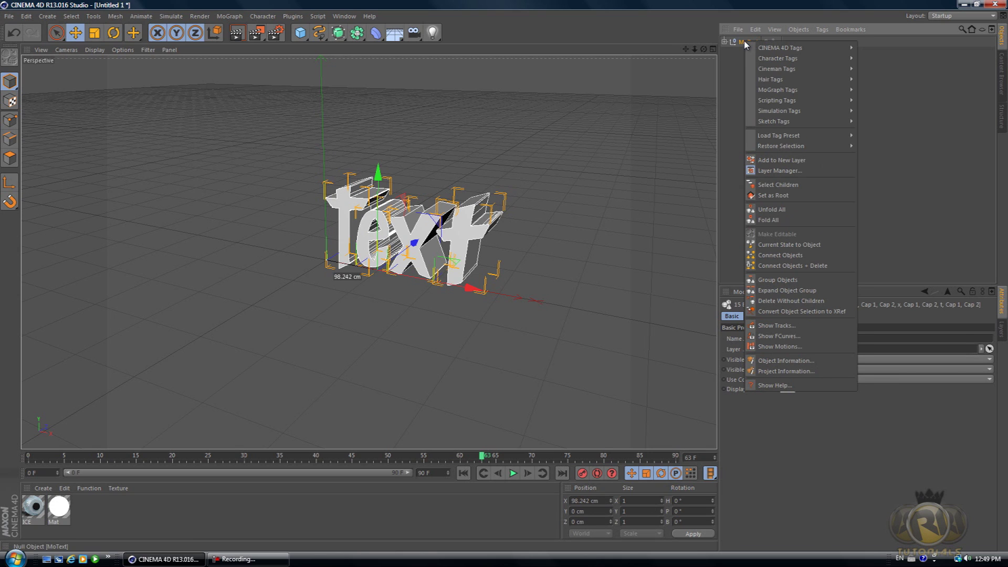
click(767, 266)
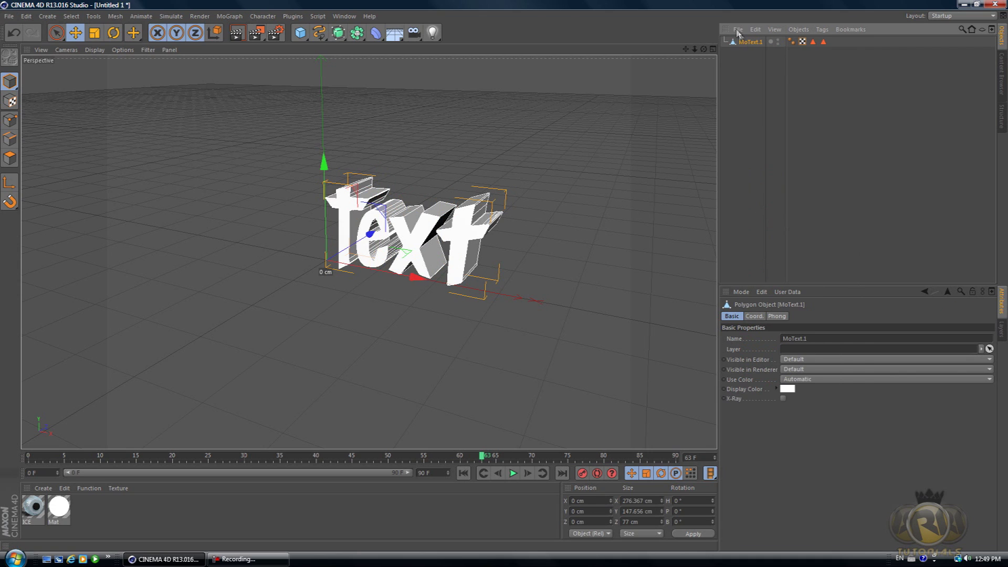
mouse_move(506, 277)
alt+mouse_down()
mouse_move(504, 288)
mouse_move(505, 279)
alt+mouse_up()
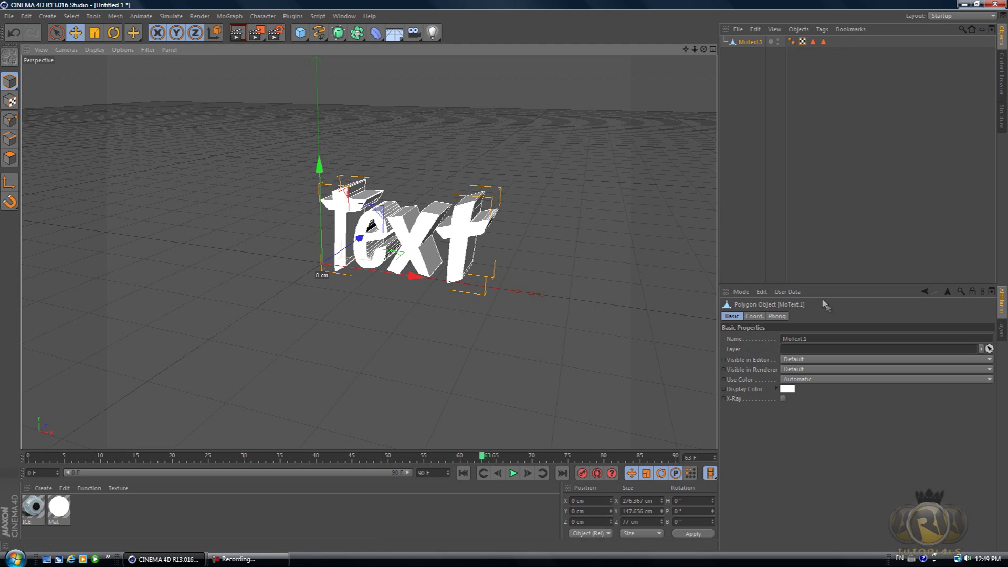
alt+drag(504, 281, 506, 276)
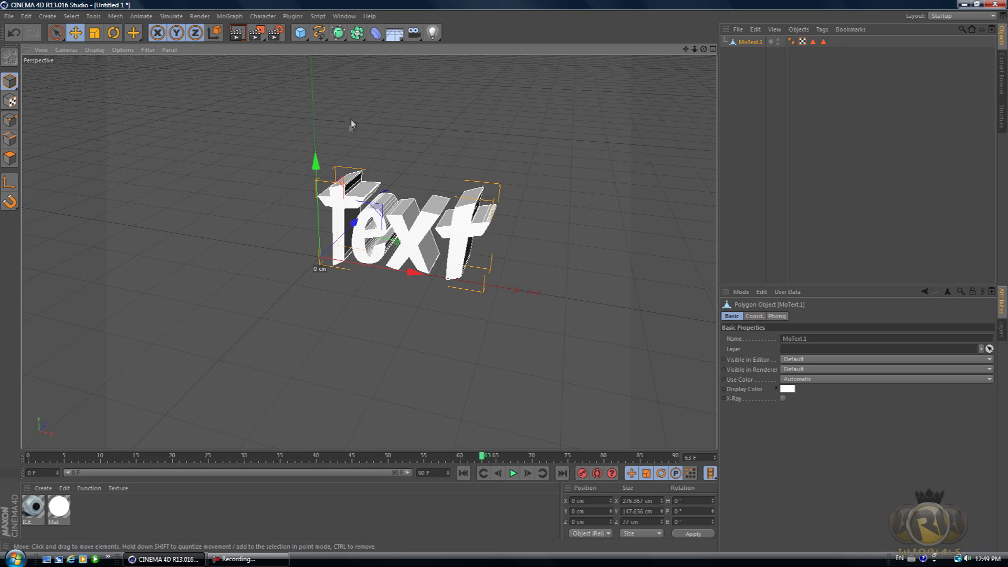
Show the RealFlow submenu under the Plugins menu.
click(293, 16)
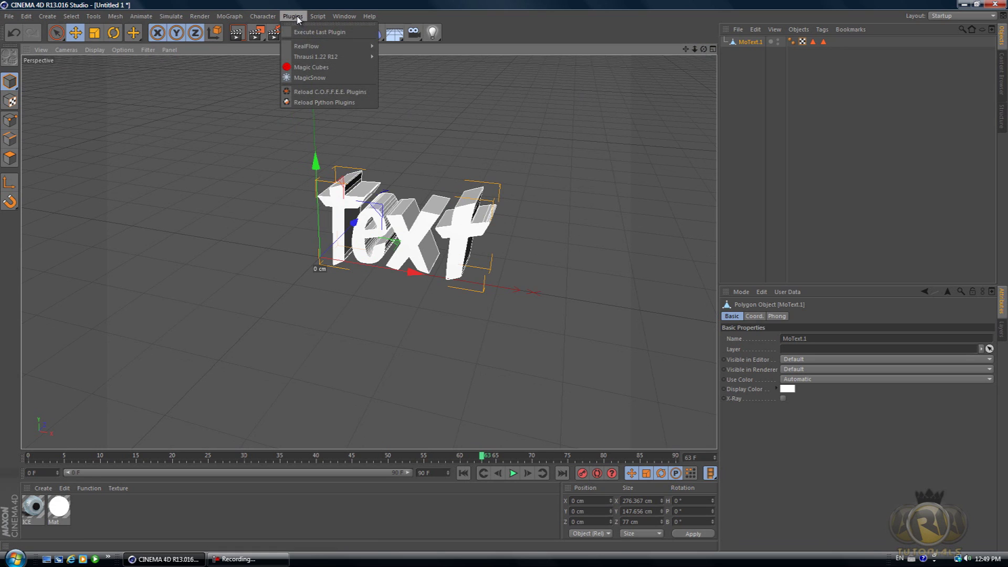
mouse_move(315, 49)
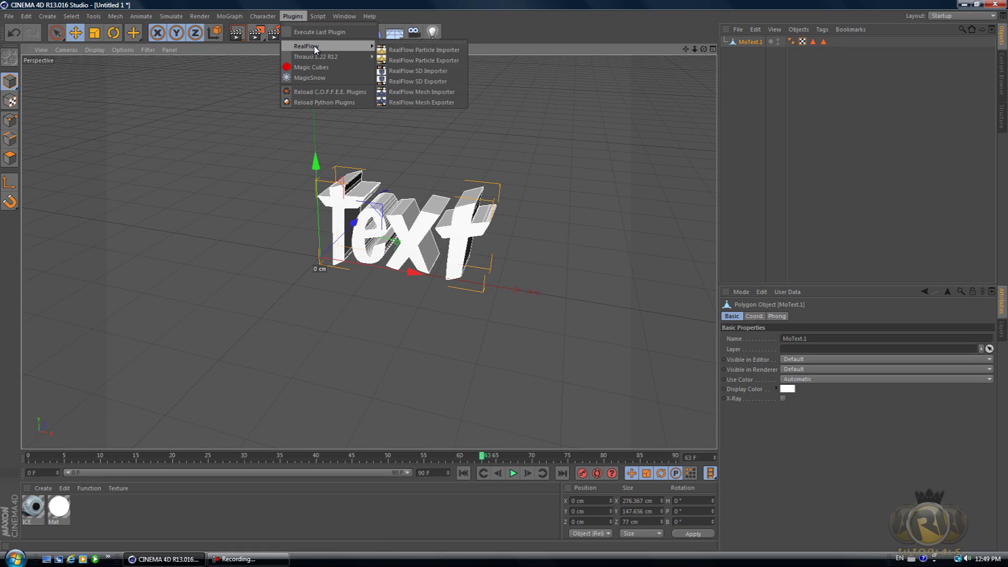
Export MoText.1 with the RealFlow SD Exporter to Desktop\frost.sd, frames 0–90.
click(444, 81)
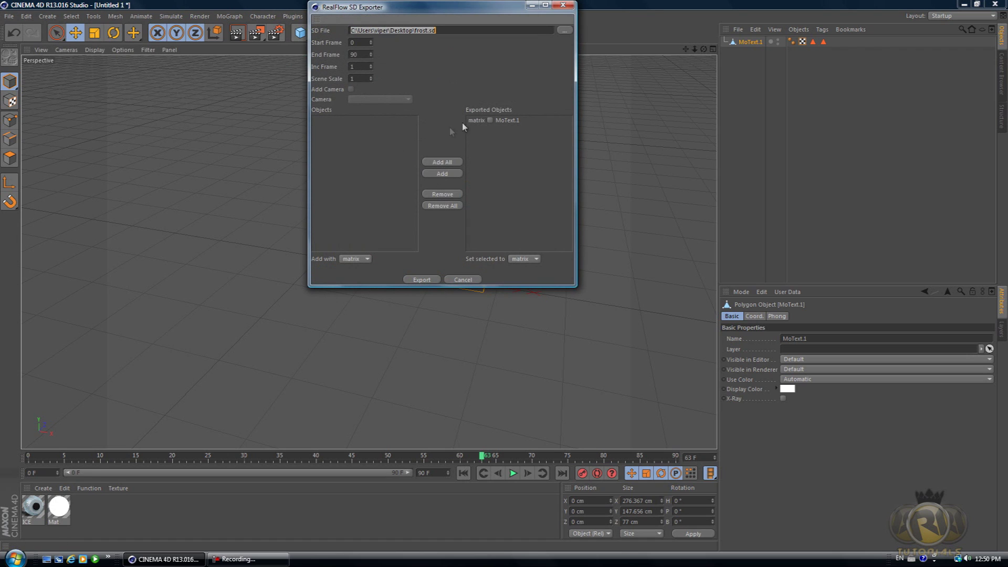
click(514, 121)
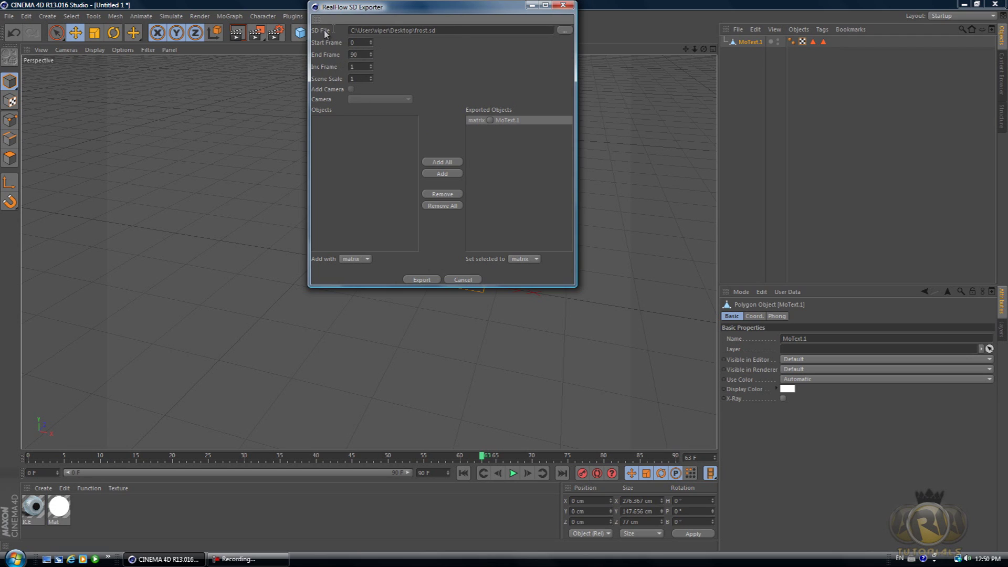
click(565, 31)
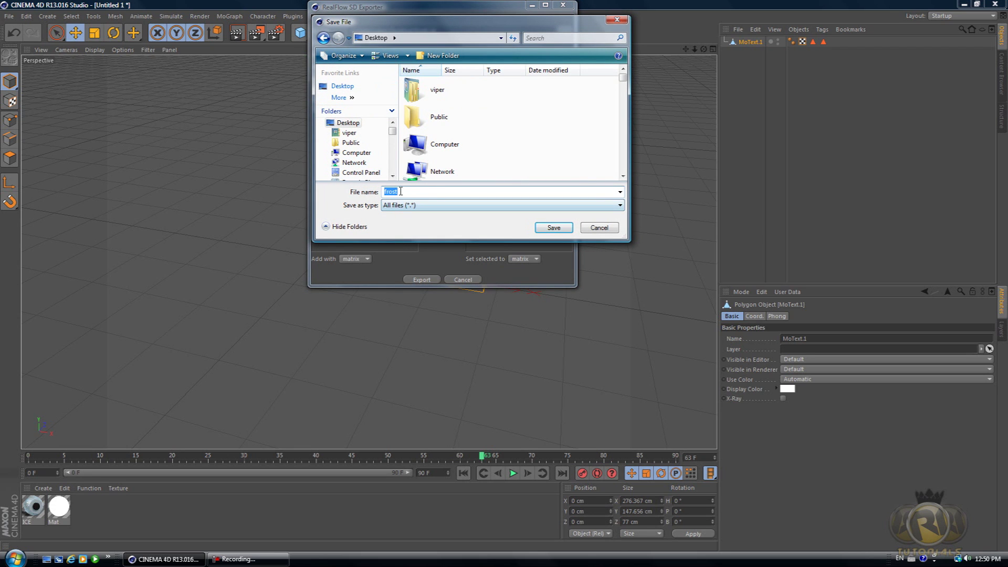
click(554, 228)
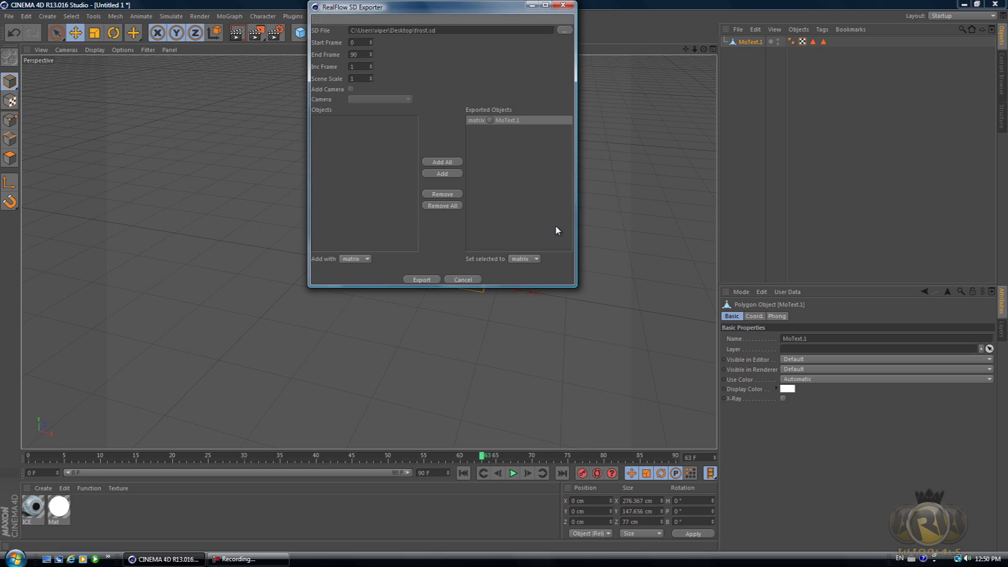
click(422, 280)
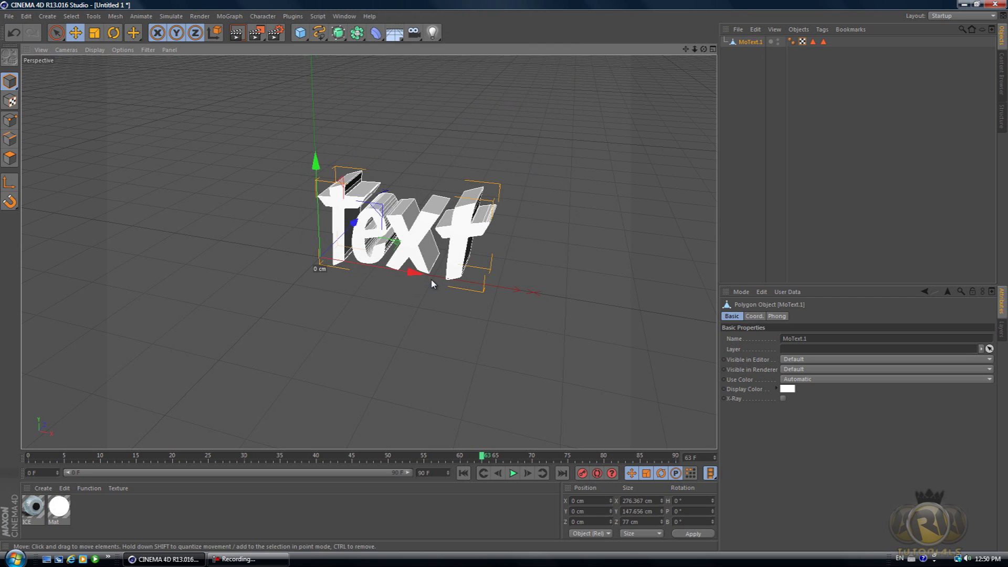
click(163, 559)
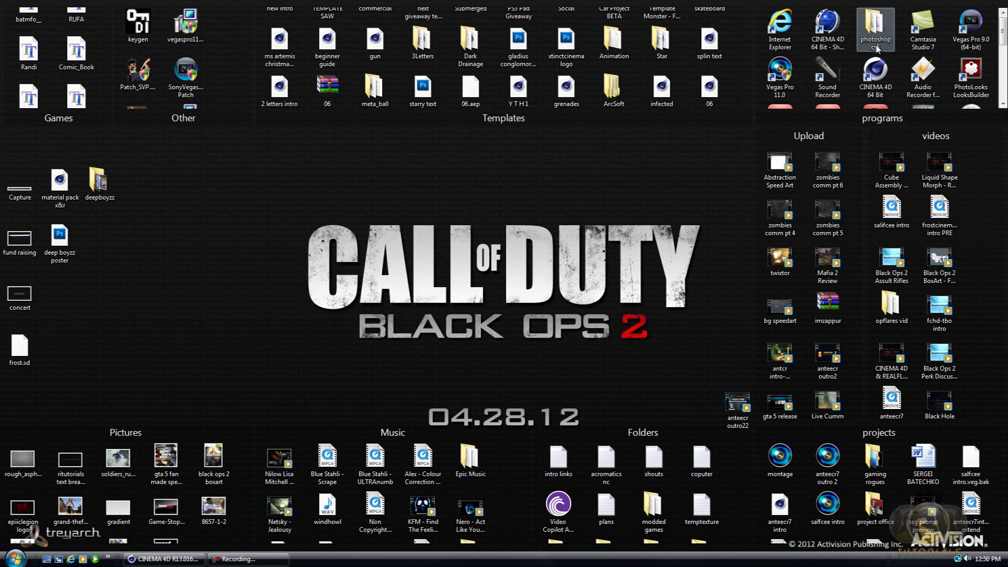
Launch RealFlow 2012 from its icon in the desktop programs fence.
scroll(871, 52, down, 3)
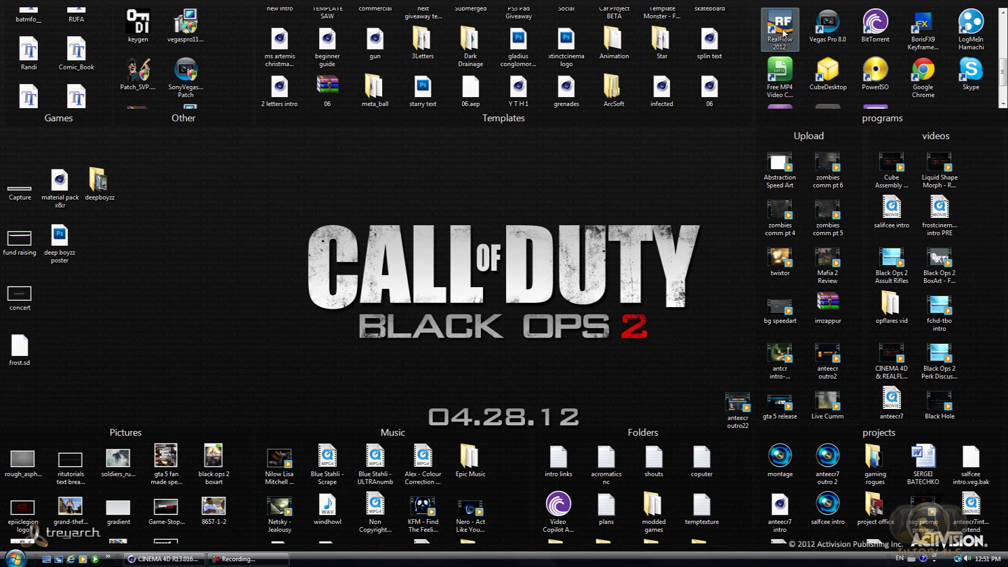
double_click(782, 31)
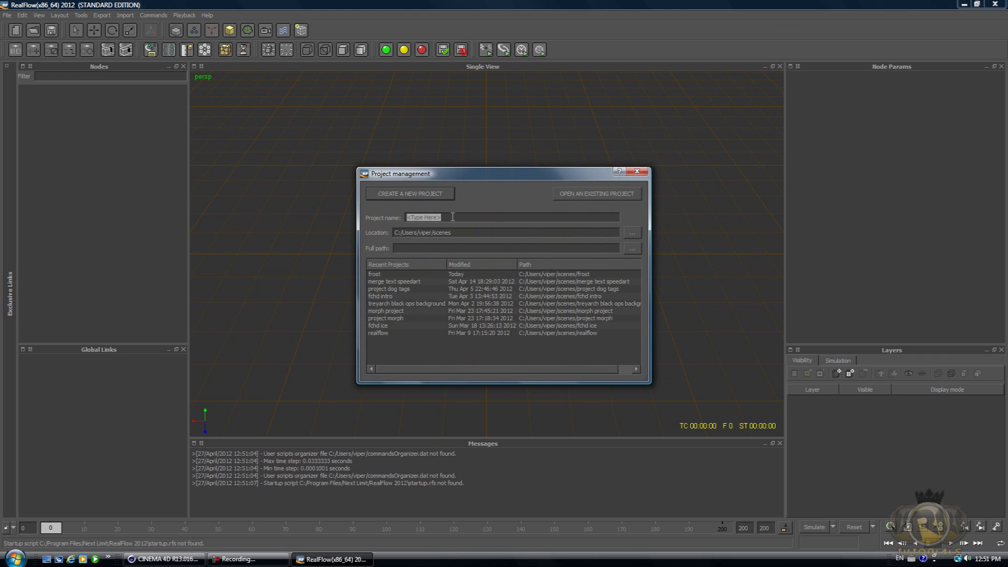
Create a new RealFlow project named 'frosty tut'.
text(fros)
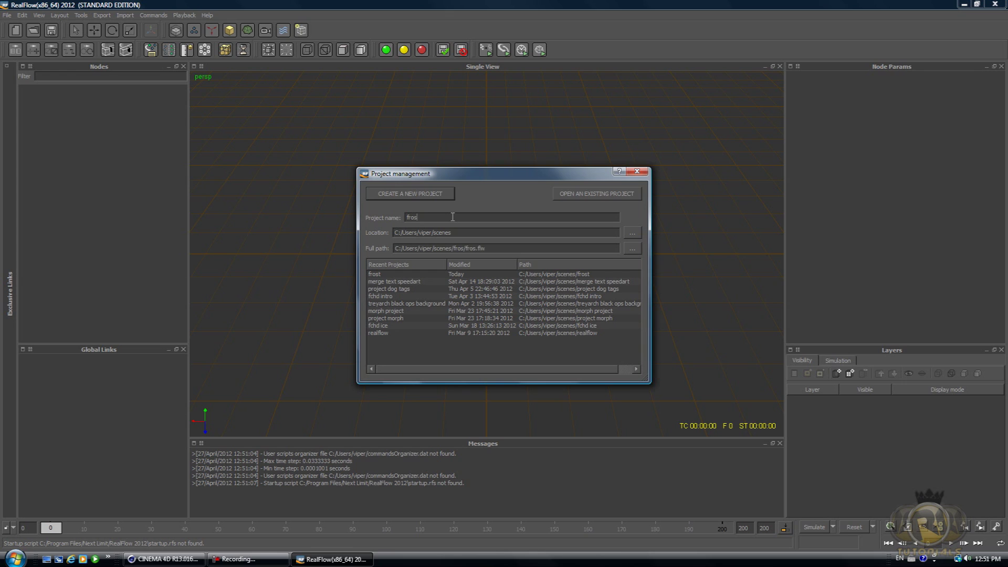
text(ty tut)
click(426, 193)
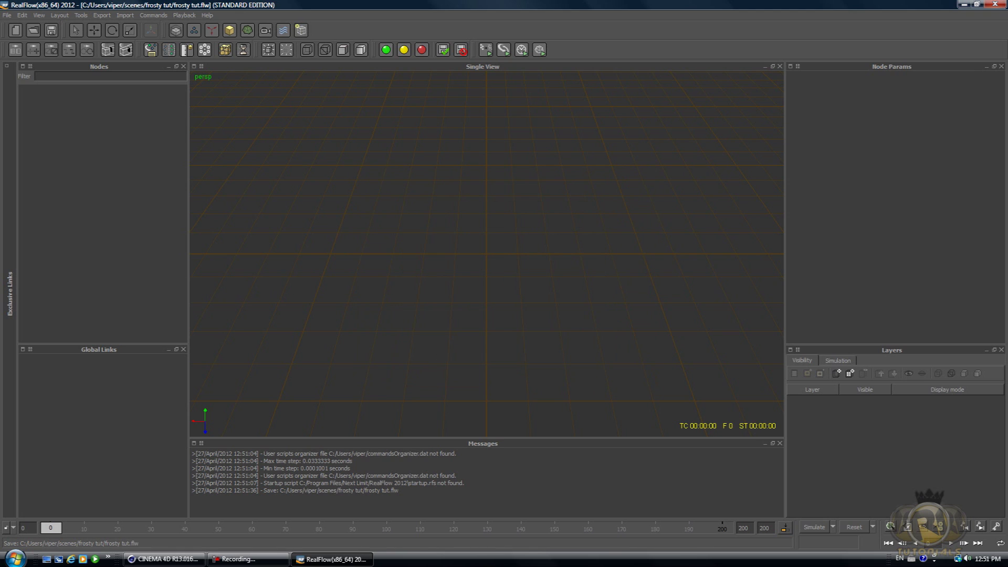
click(126, 16)
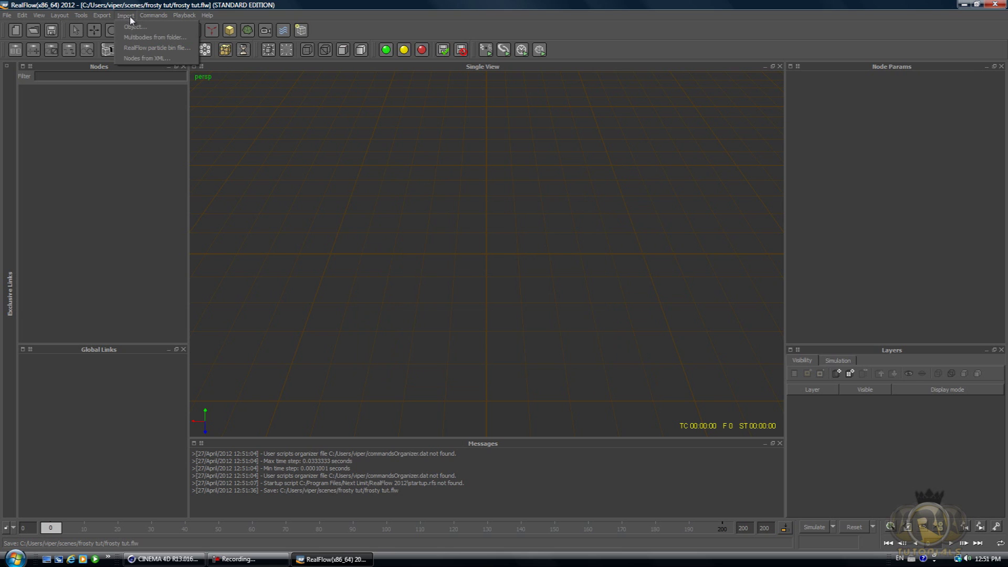
Import frost.sd from the Desktop as the MoText_1 mesh and view it.
click(131, 26)
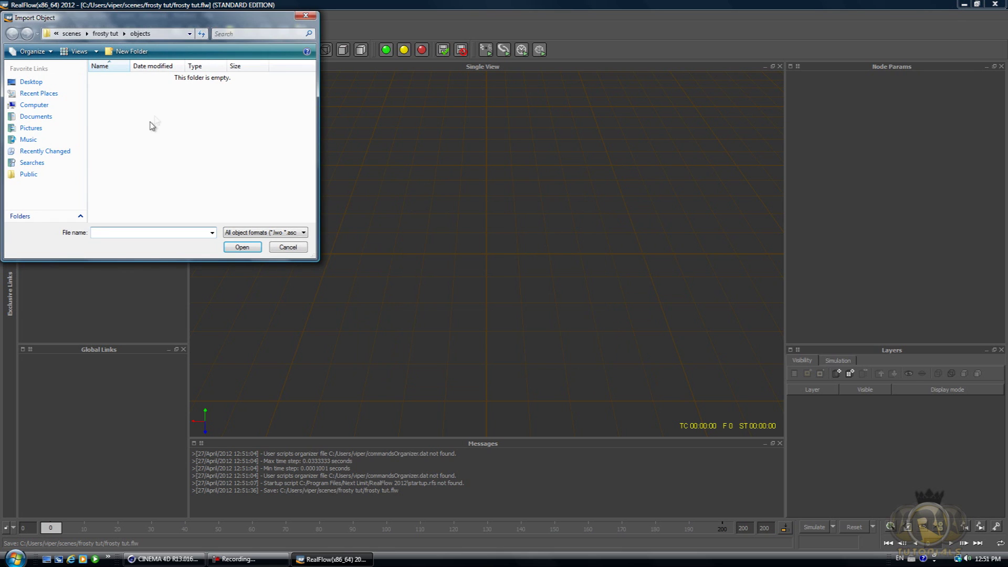
click(40, 82)
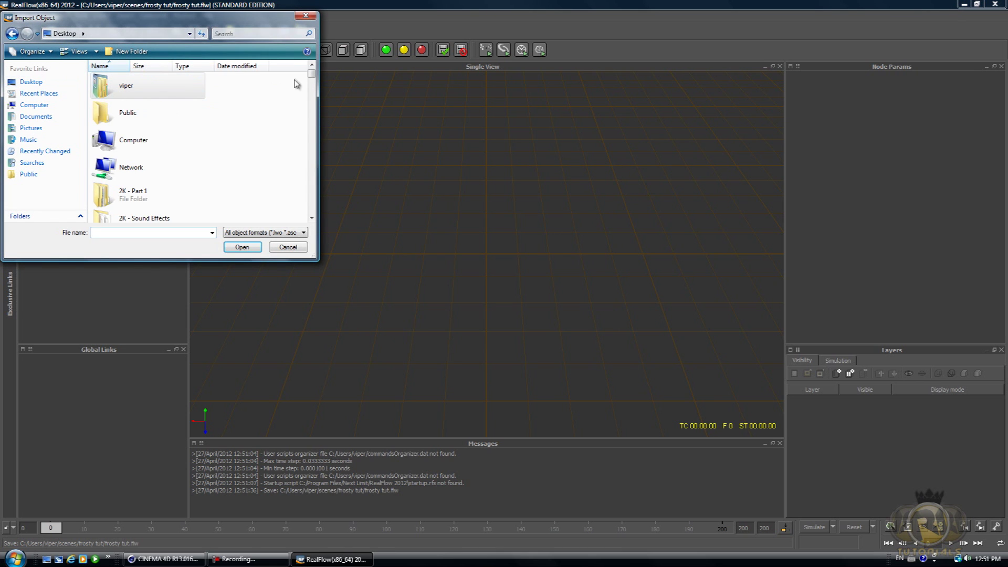
drag(312, 78, 315, 214)
click(131, 181)
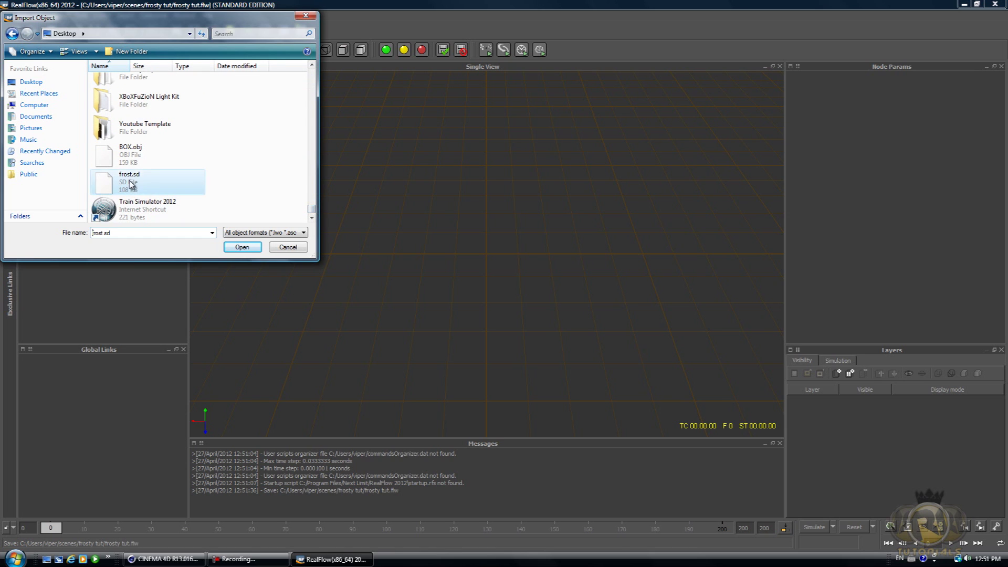
click(242, 248)
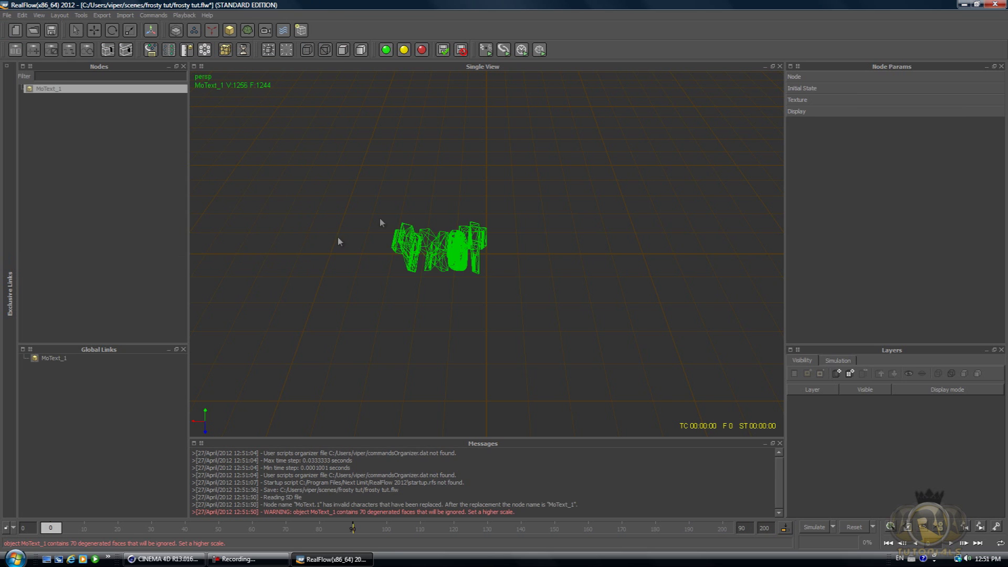
alt+drag(578, 178, 445, 224)
alt+right_drag(444, 221, 495, 236)
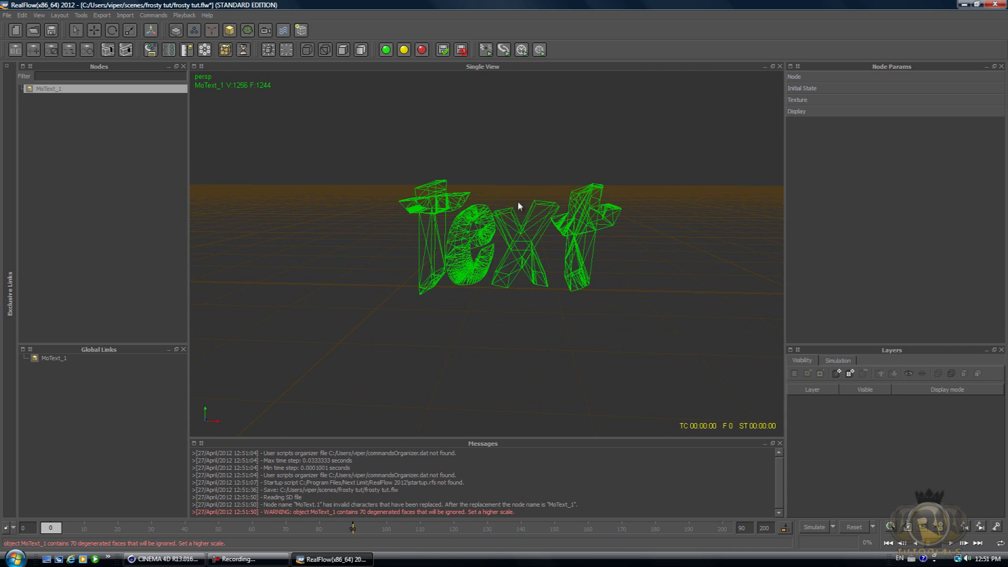
scroll(518, 199, down, 3)
scroll(518, 198, up, 3)
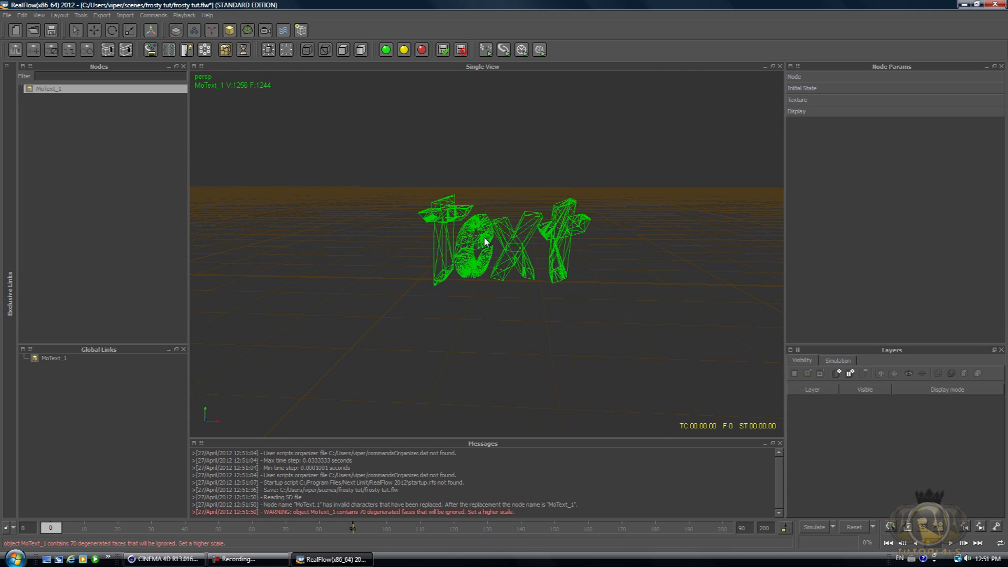
scroll(502, 255, up, 2)
scroll(504, 256, down, 2)
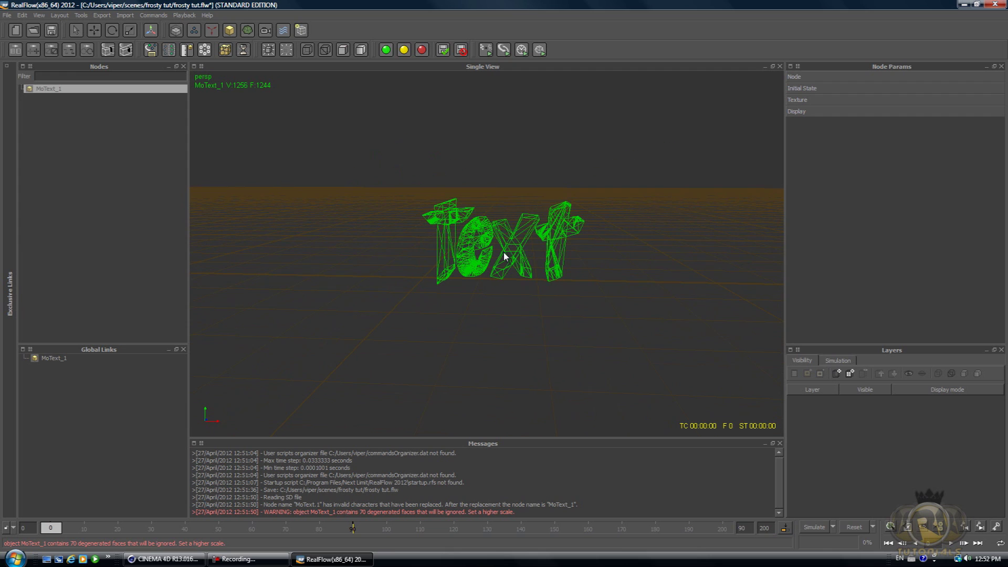
alt+drag(504, 257, 527, 226)
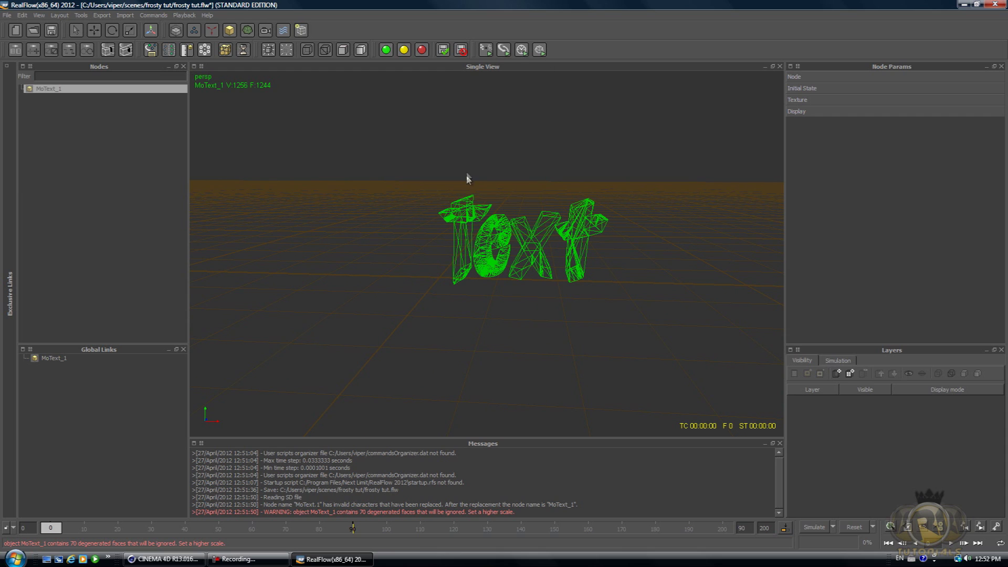
click(193, 31)
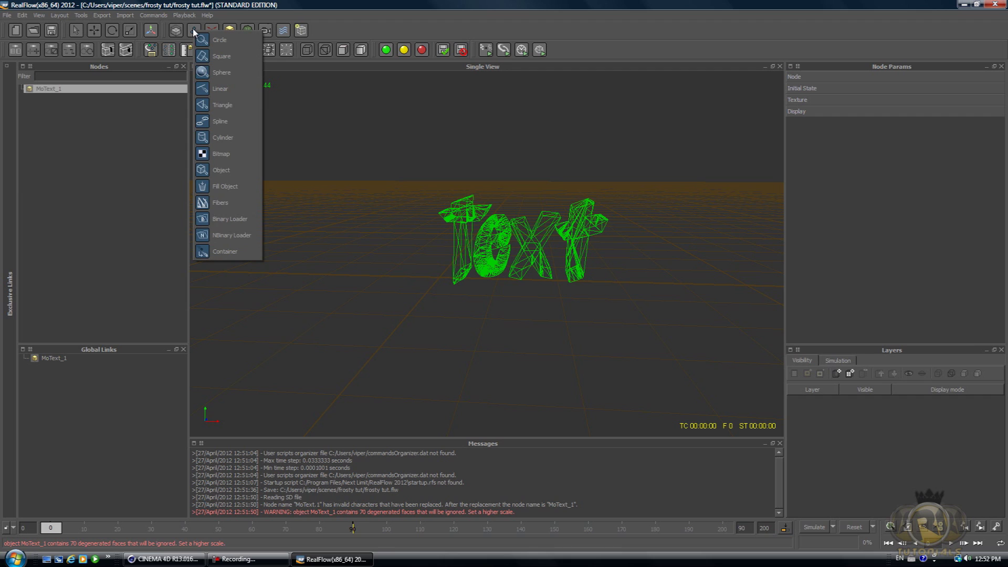
Add a Square emitter (Square01) to the scene.
click(209, 5)
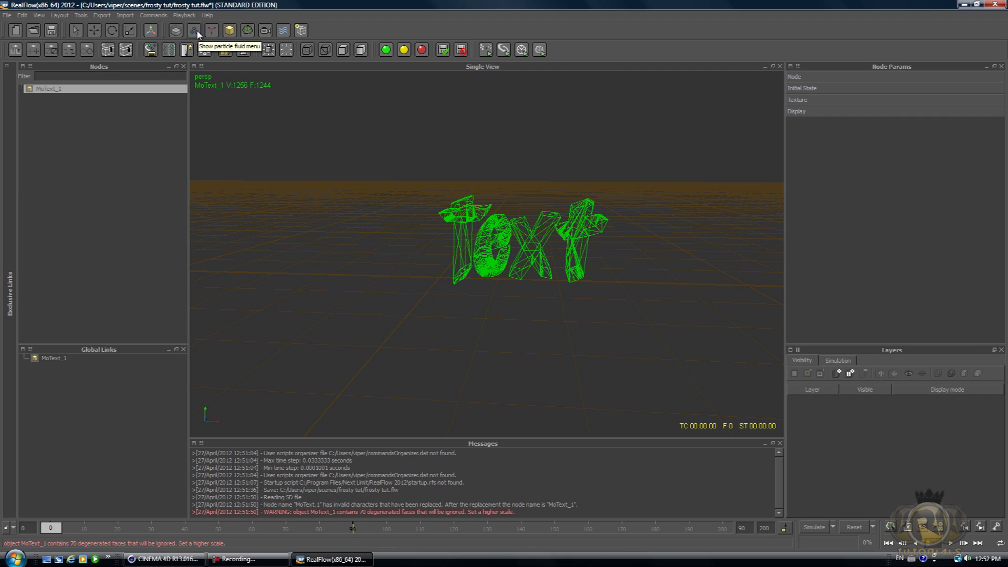
click(197, 31)
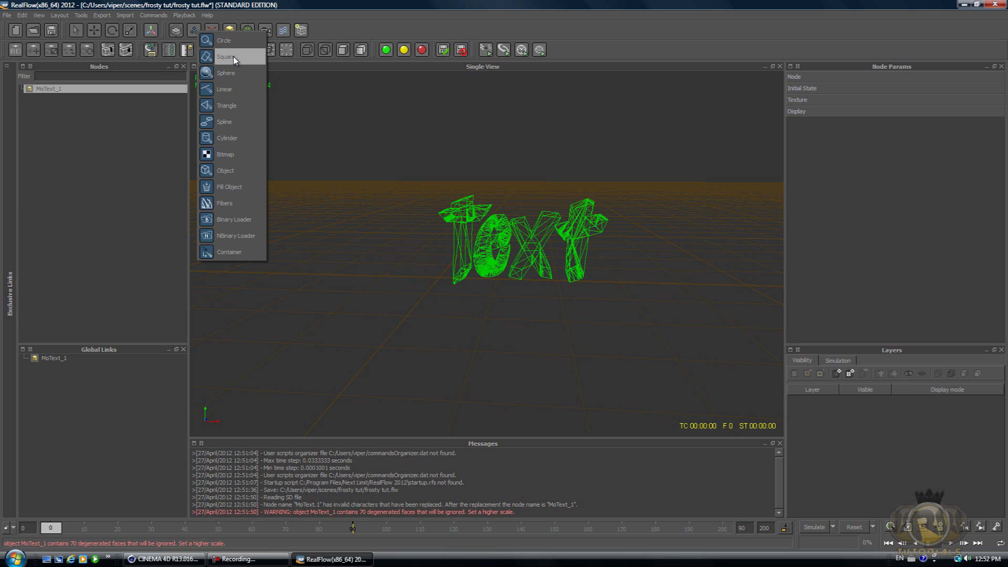
click(235, 61)
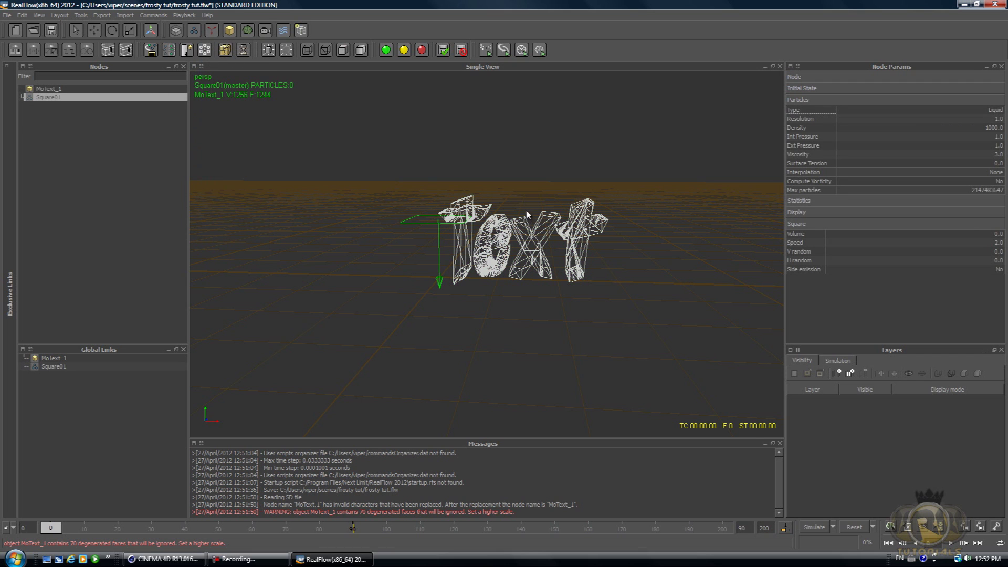
alt+drag(527, 214, 422, 270)
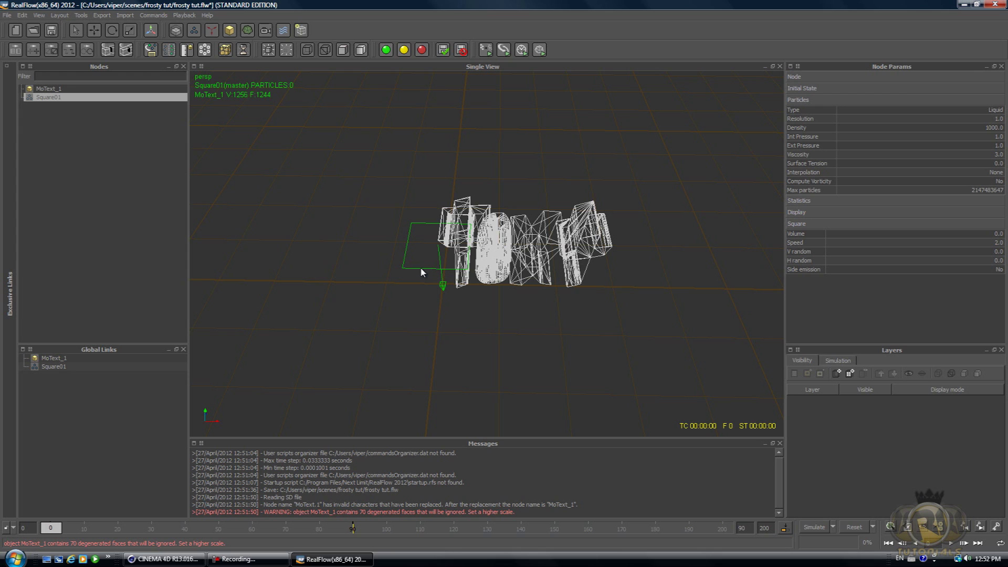
Move Square01 right along X and raise it along Z.
key(w)
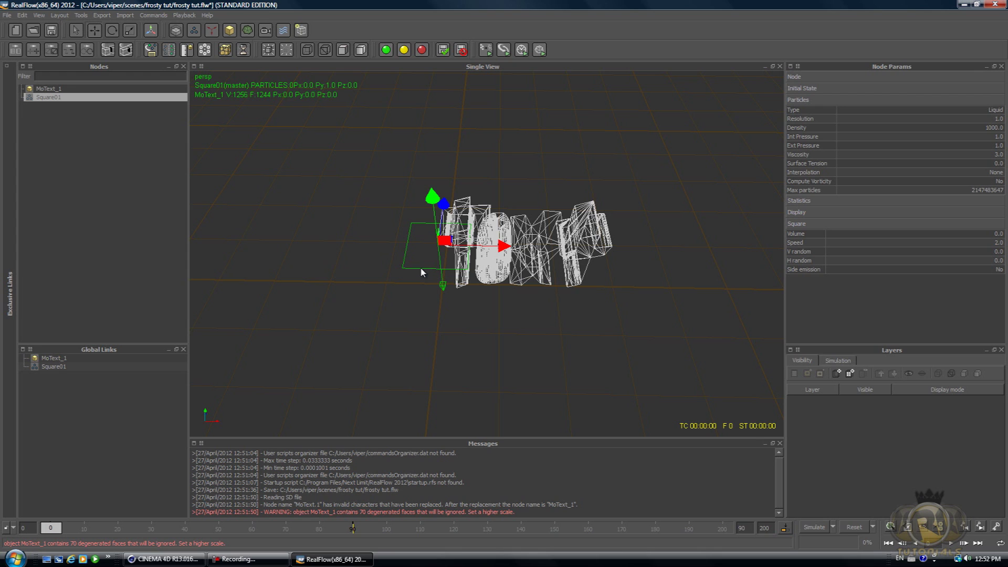
click(495, 242)
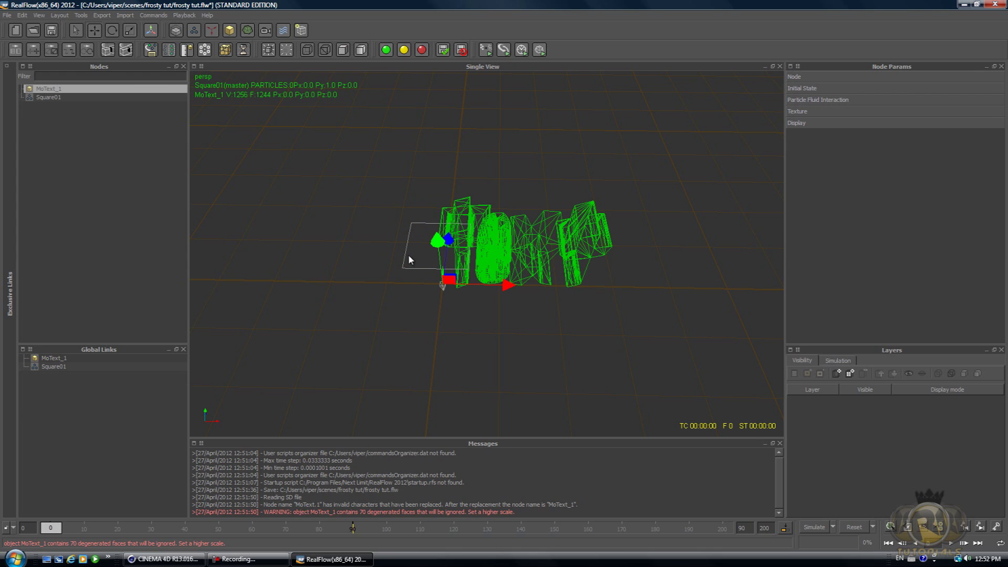
click(503, 251)
drag(503, 251, 577, 247)
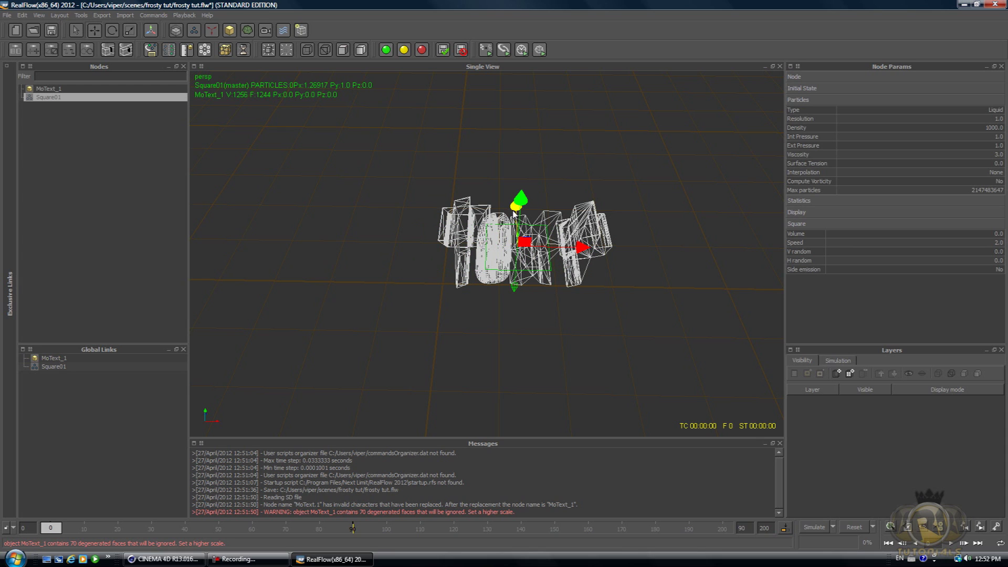
drag(514, 212, 528, 137)
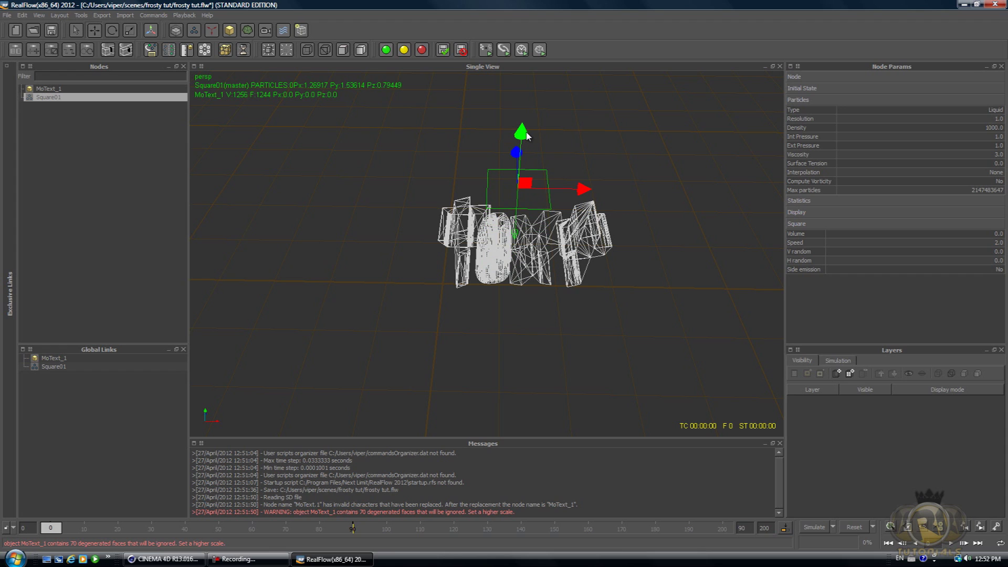
Scale Square01 to about 2.48 in X and flatten its depth.
key(r)
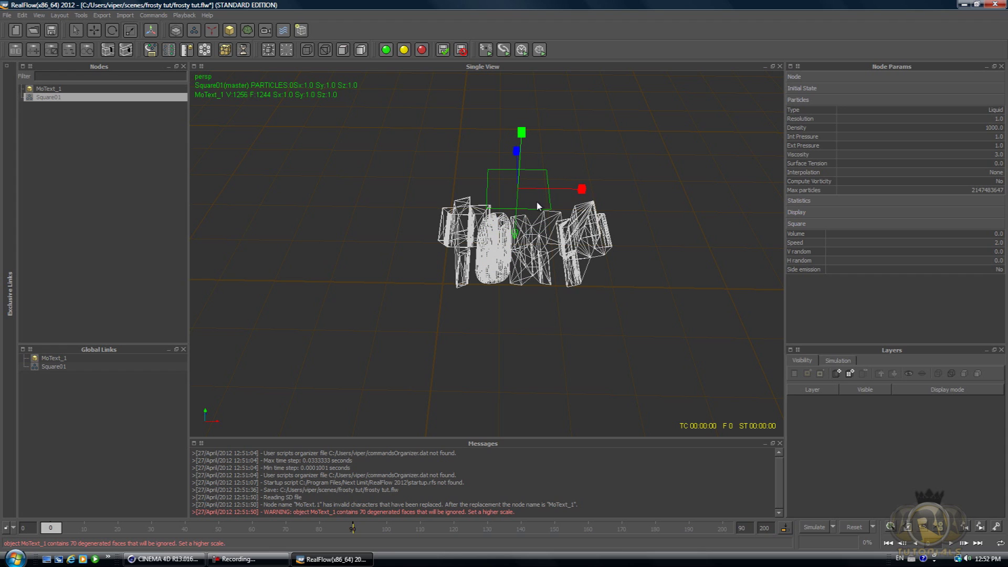
drag(582, 189, 674, 195)
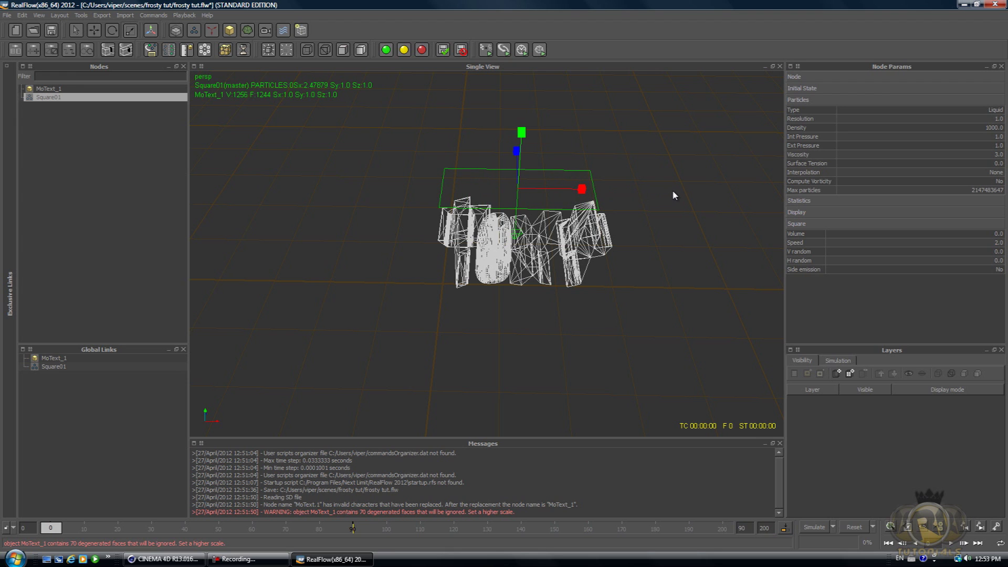
click(652, 148)
alt+drag(653, 149, 542, 235)
click(550, 240)
alt+drag(639, 286, 543, 190)
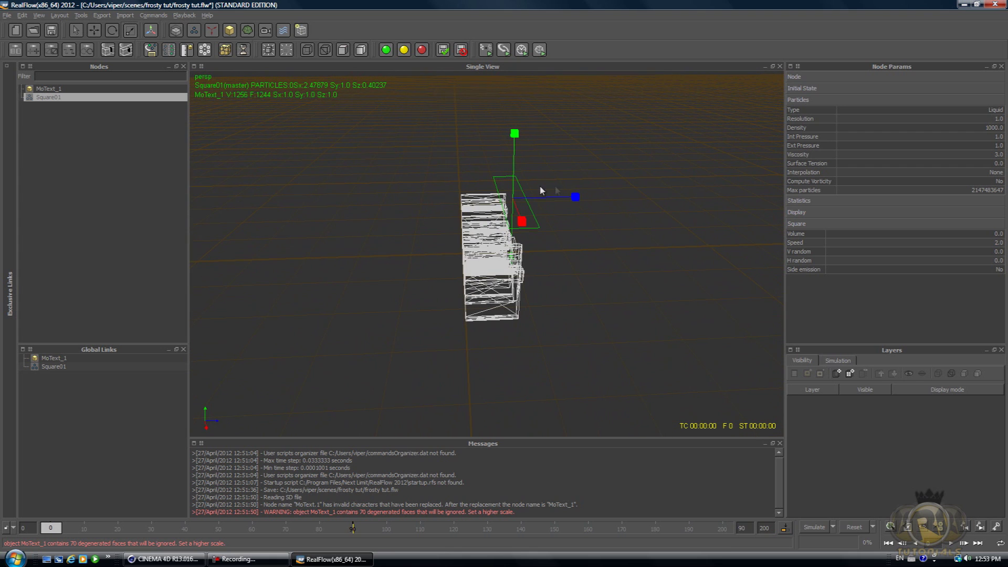
Lower Square01 along Z to sit just above the Text mesh.
key(w)
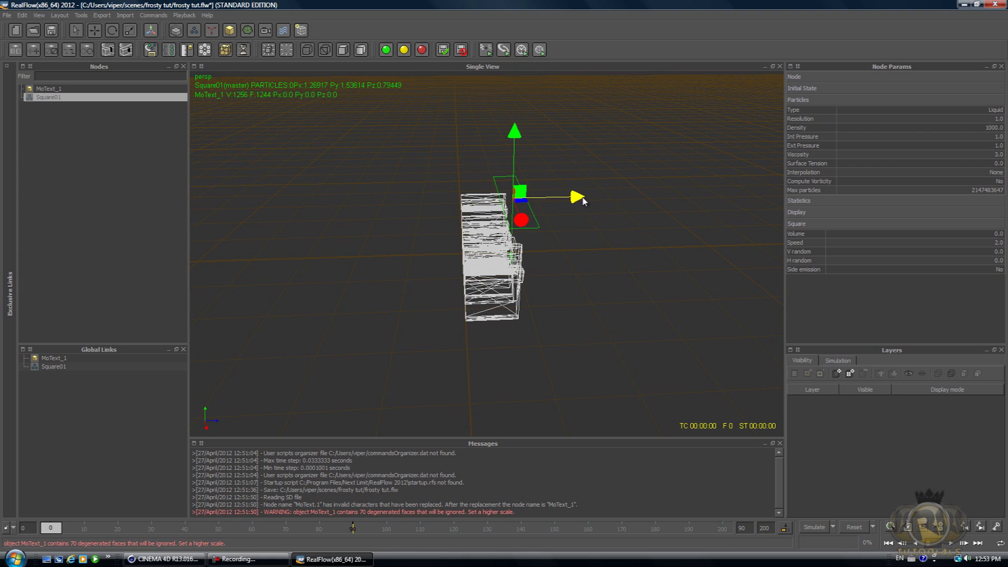
drag(578, 198, 554, 203)
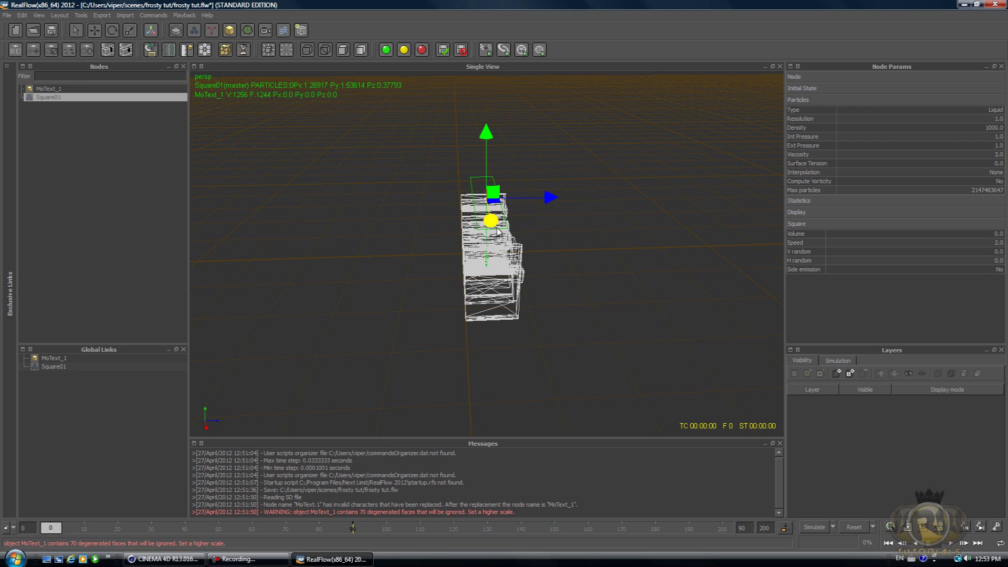
click(489, 252)
alt+drag(489, 252, 654, 252)
click(654, 252)
Select the Square01 emitter and set its Resolution and a Viscosity of 2.0.
click(509, 190)
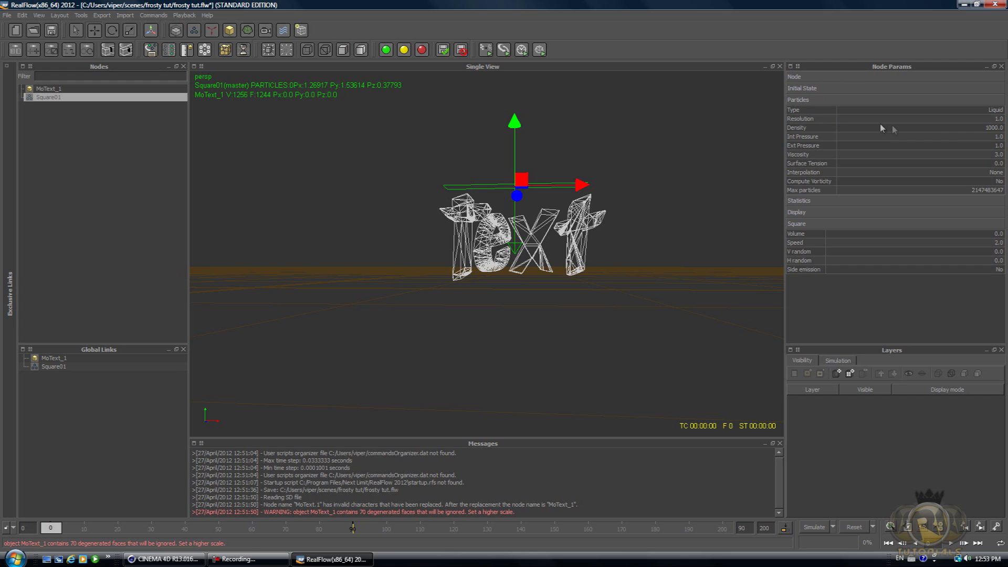
double_click(998, 119)
text(5)
double_click(999, 155)
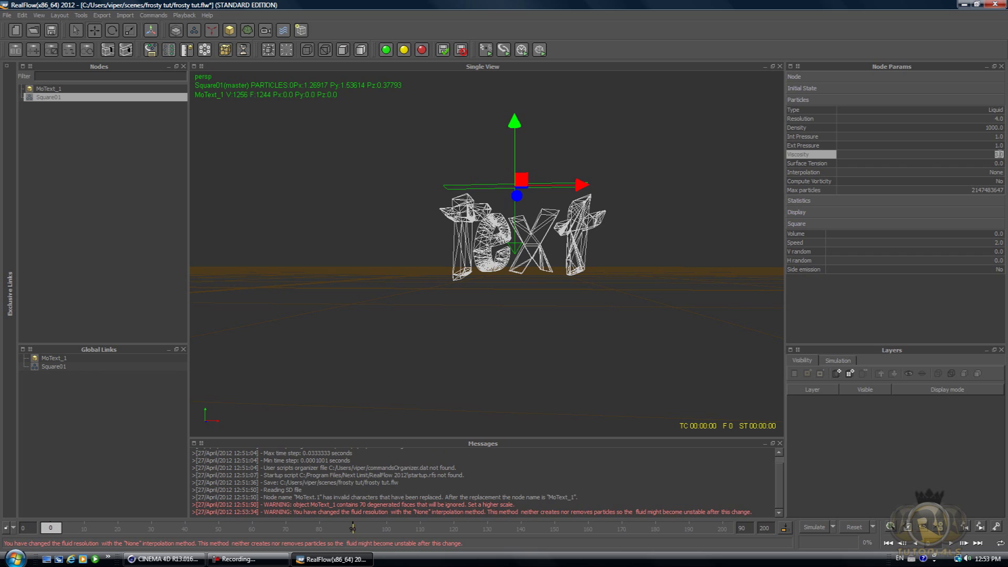
key(BackSpace)
key(Return)
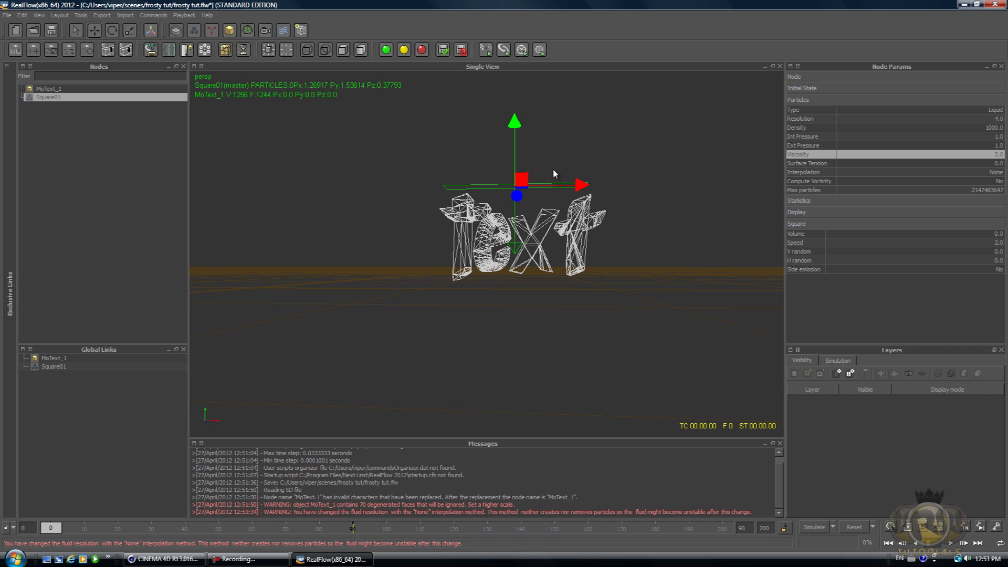
Shift Square01 along X and Z to reposition it over the Text.
drag(582, 185, 592, 187)
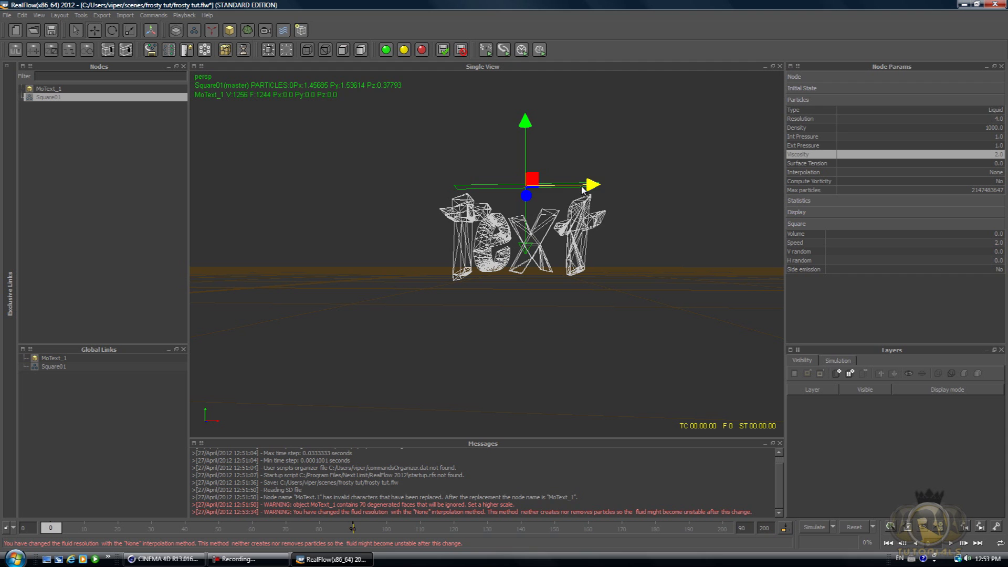
alt+drag(639, 202, 628, 289)
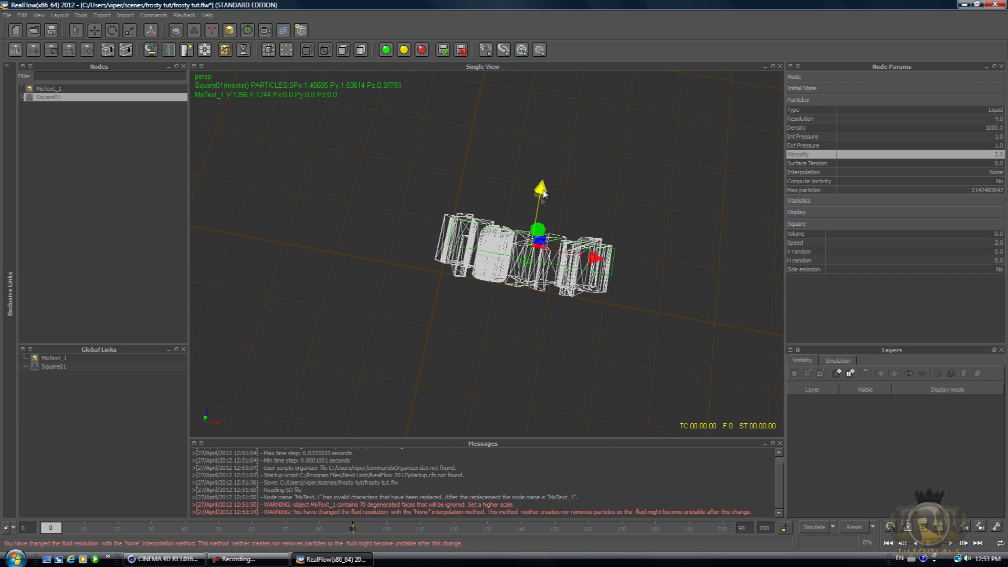
drag(538, 189, 537, 207)
click(643, 265)
alt+drag(642, 265, 653, 216)
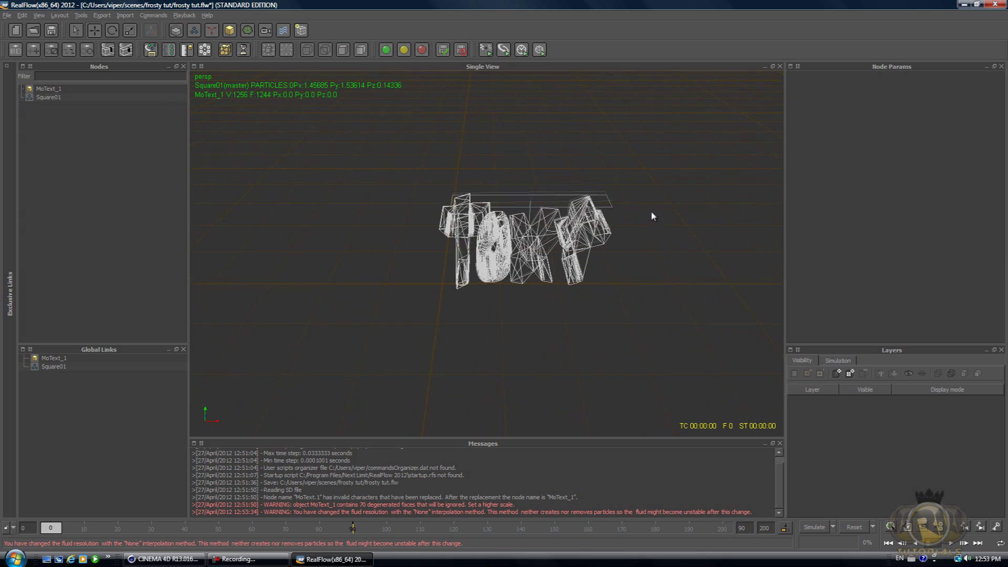
click(52, 97)
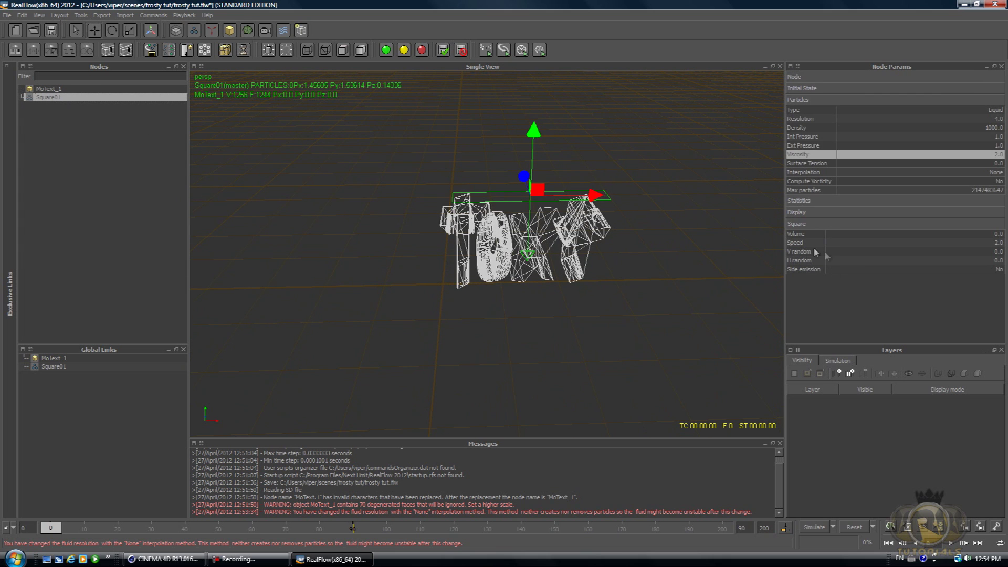
Set the emitter's H random to 0.5 and keep Speed at 2.0.
double_click(997, 260)
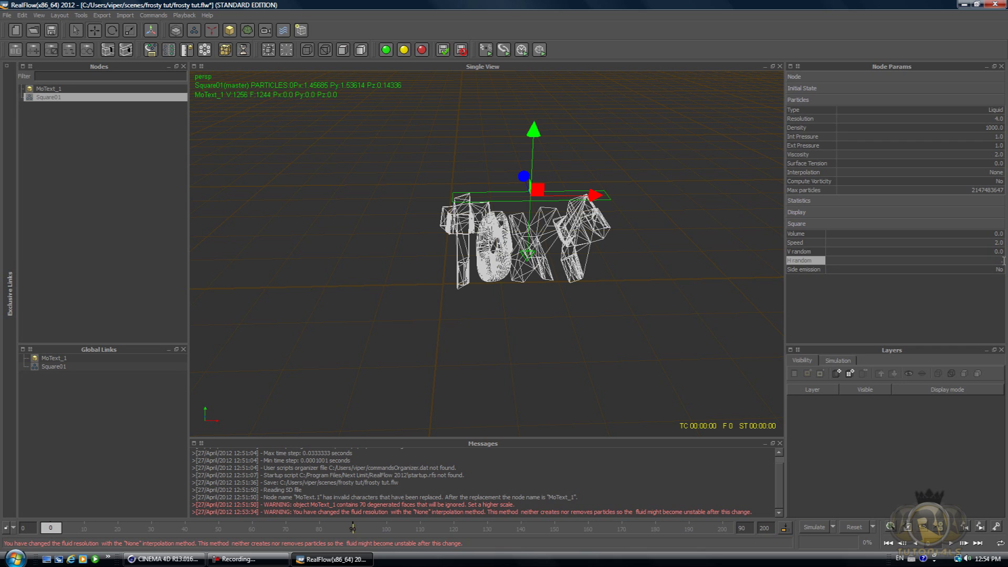
text(.5)
key(Return)
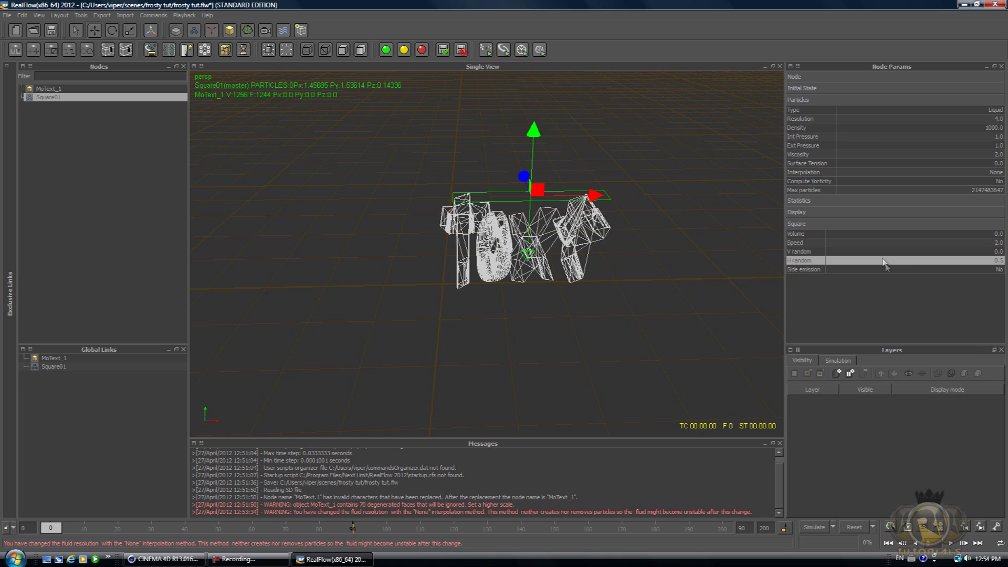
double_click(999, 242)
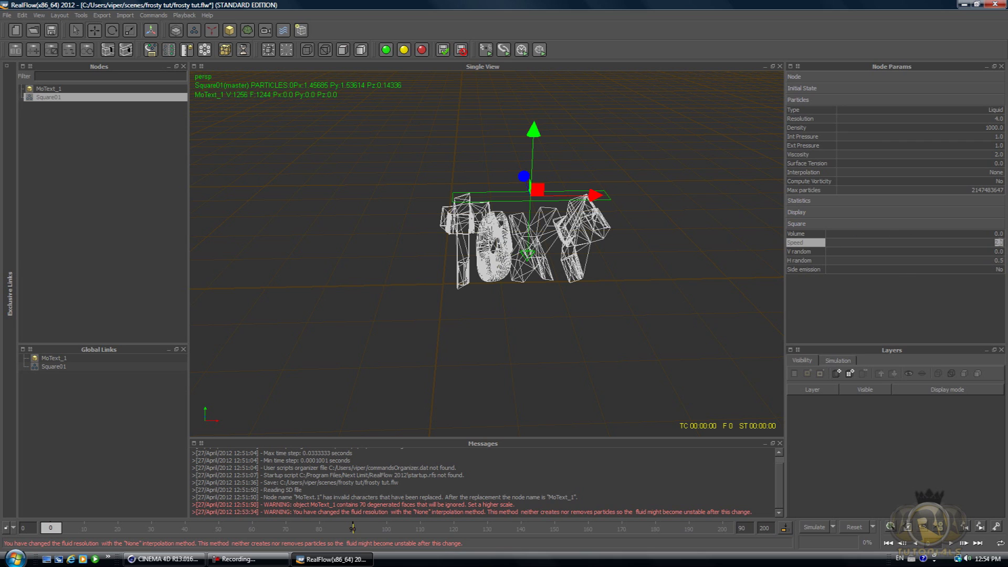
key(Return)
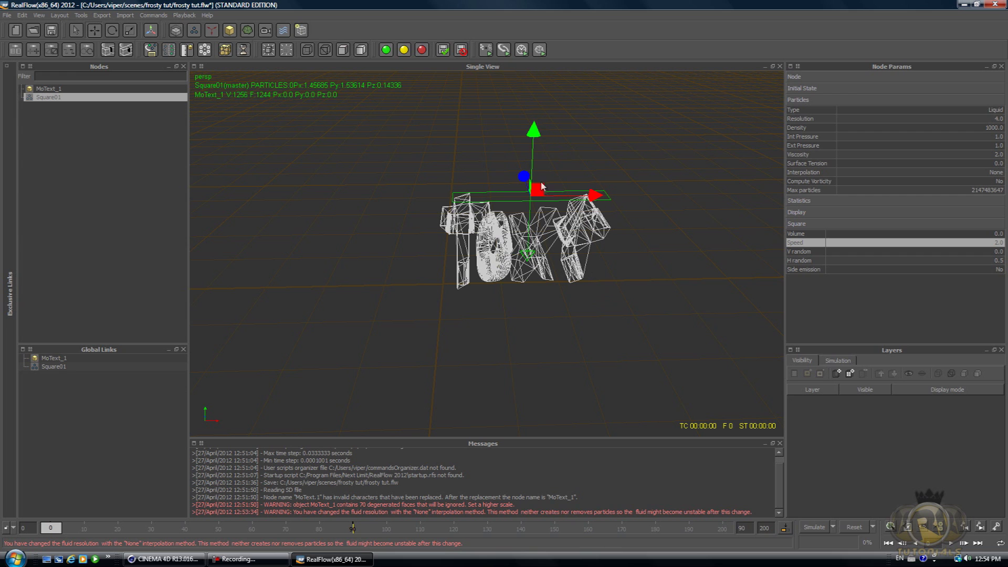
Raise Square01 higher above the Text along Y.
drag(533, 132, 533, 109)
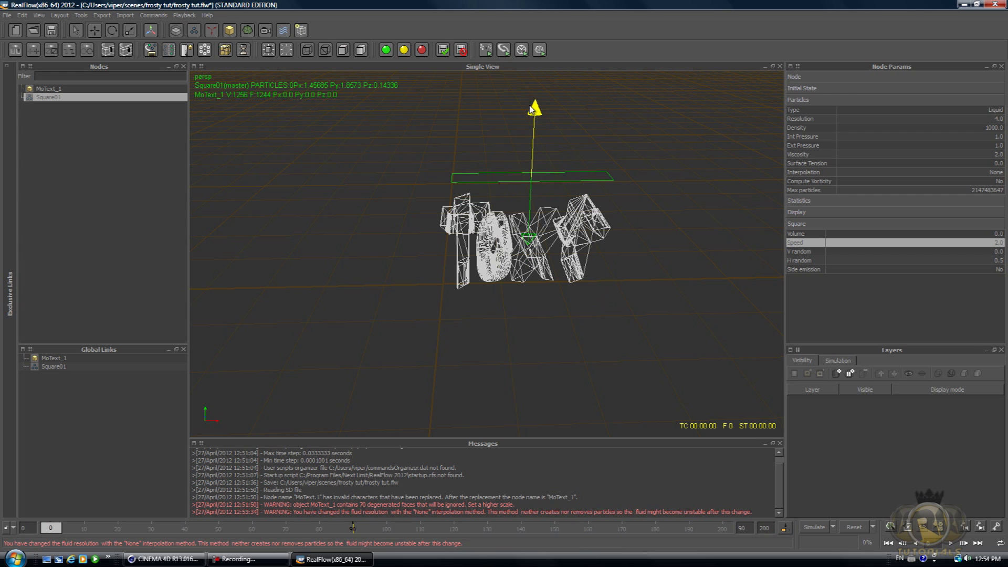
click(556, 141)
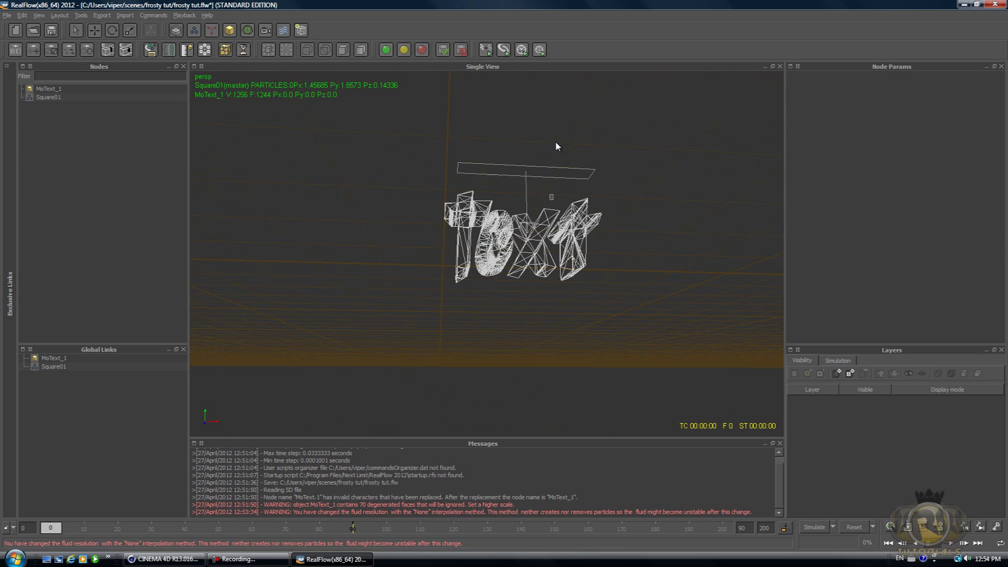
click(530, 169)
drag(531, 98, 531, 96)
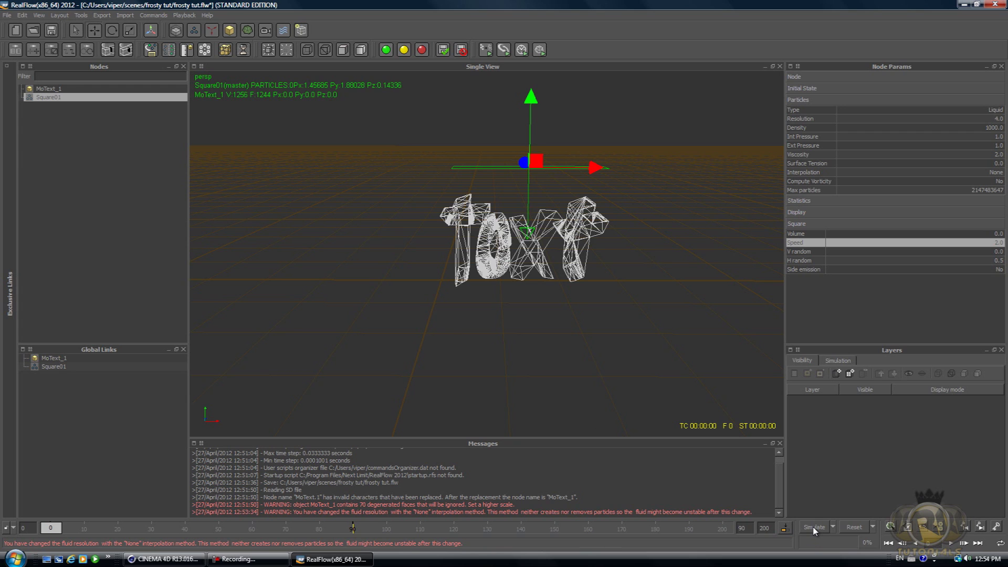
Simulate the Square01 fluid to frame 26 and orbit to inspect the particles over the Text.
click(40, 92)
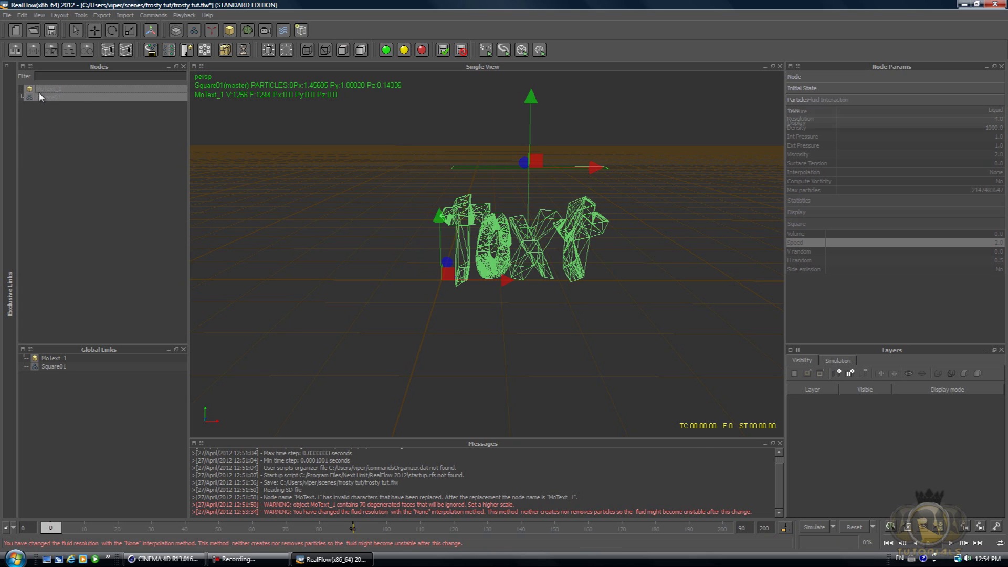
click(815, 528)
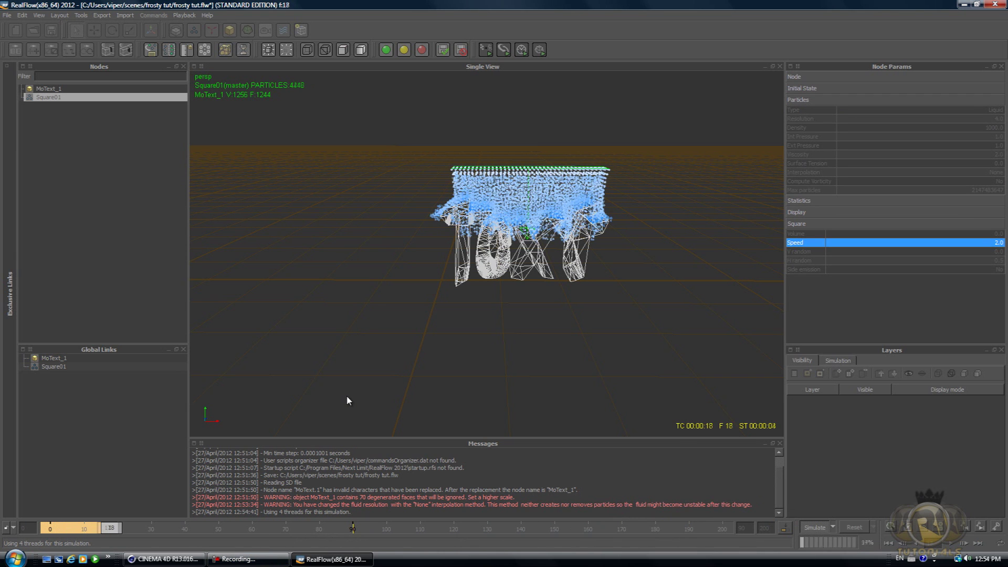
click(821, 527)
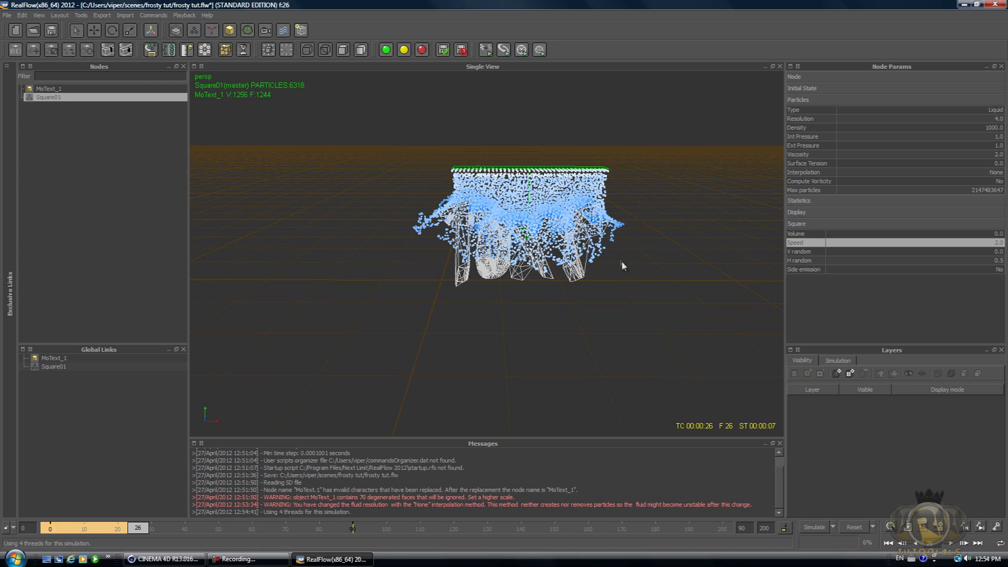
alt+drag(607, 235, 644, 282)
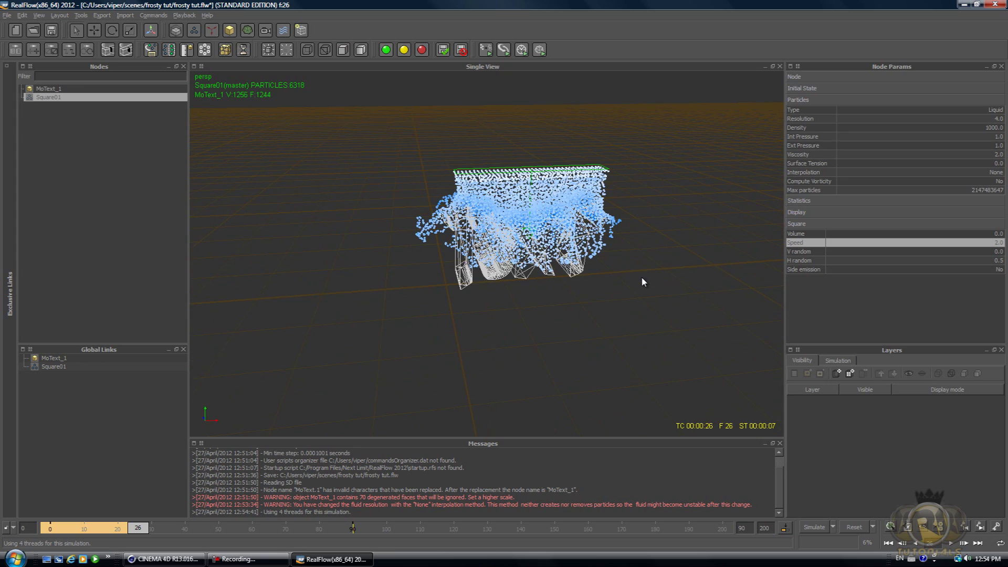
alt+drag(637, 231, 618, 200)
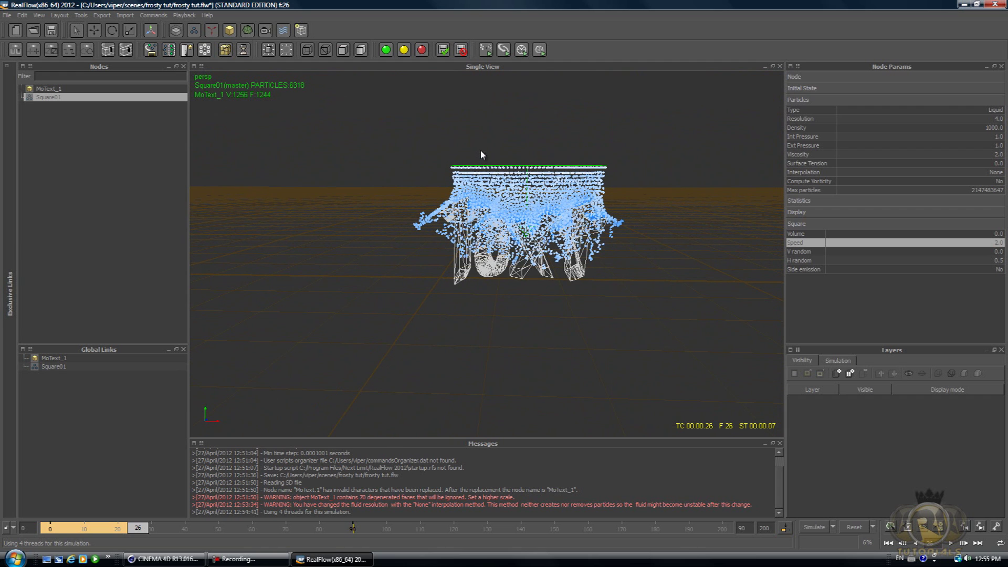
click(248, 31)
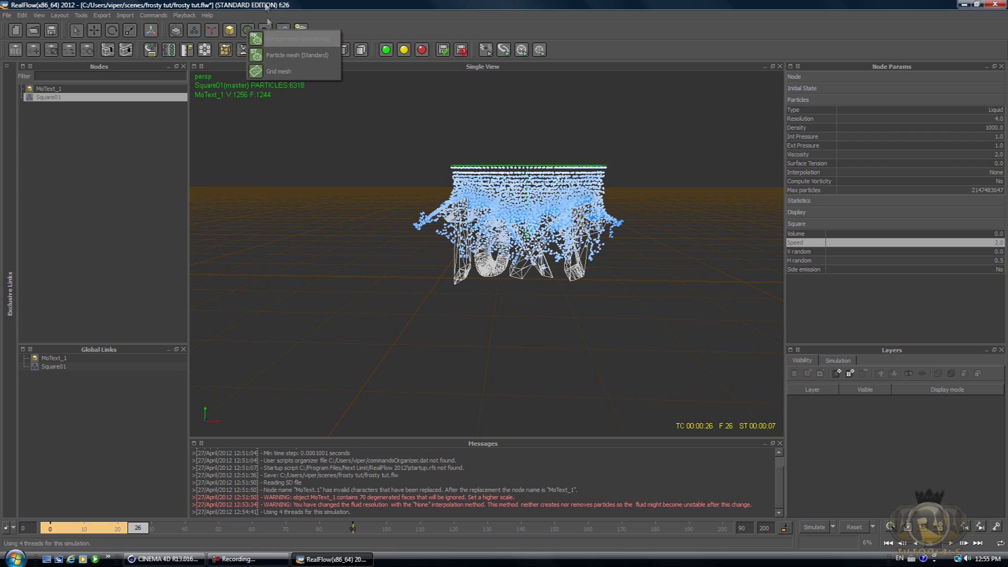
Add a Particle mesh (RenderKit) node, ParticleMesh_RK01, for the Square01 fluid.
click(254, 14)
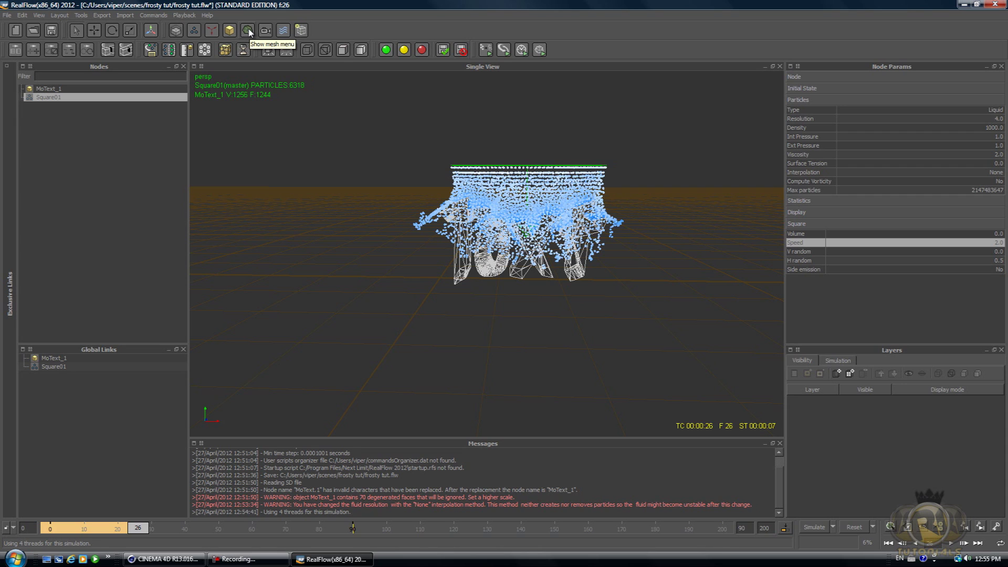
click(249, 30)
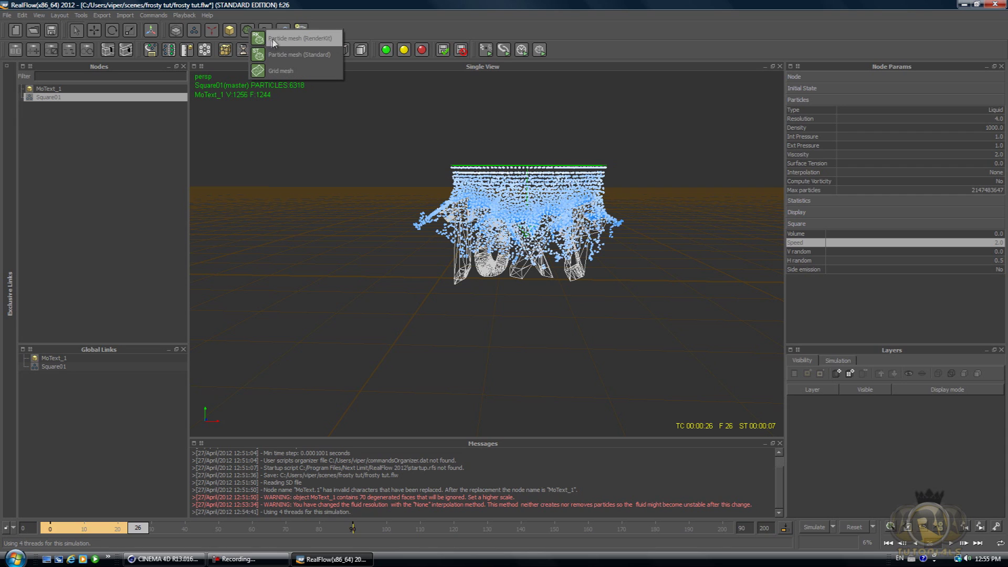
click(294, 38)
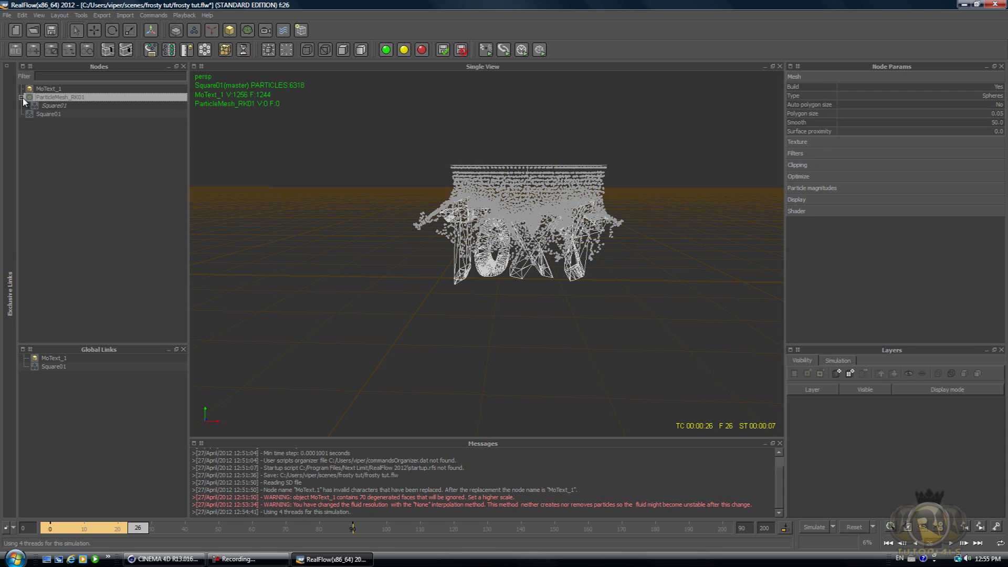
click(42, 105)
click(21, 97)
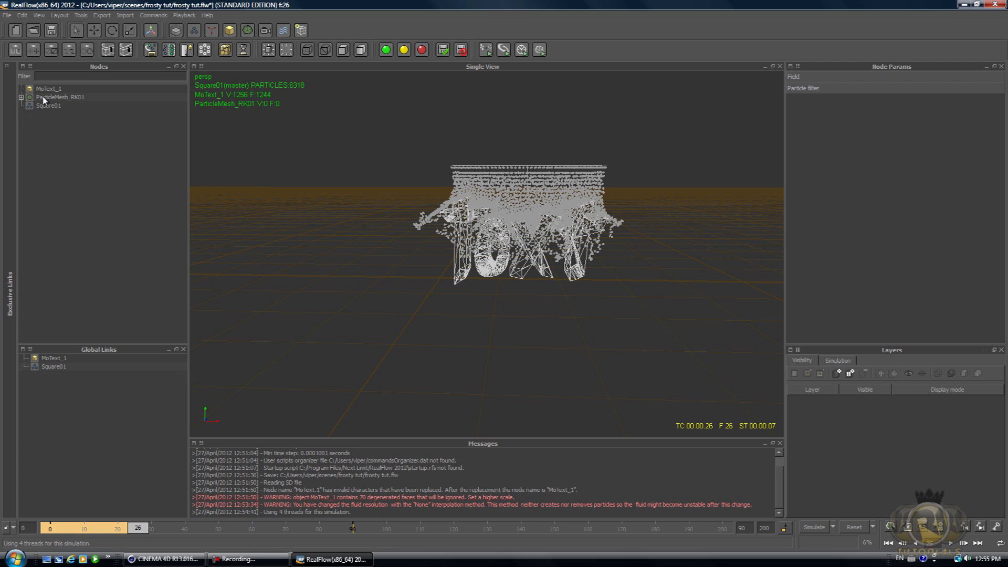
click(51, 98)
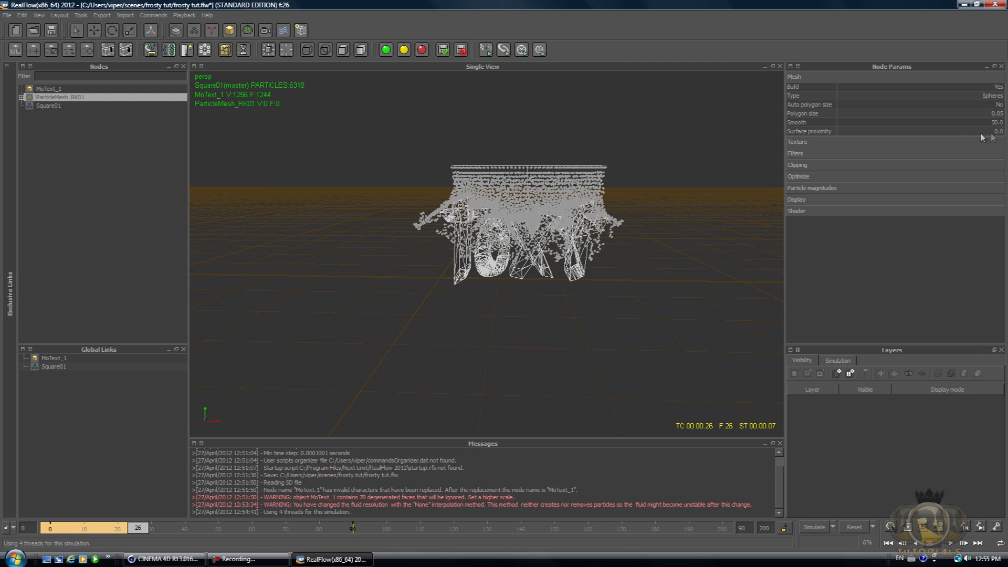
Give ParticleMesh_RK01 polygon size 0.03 with Filter set to Yes, then rewind to frame one.
double_click(996, 114)
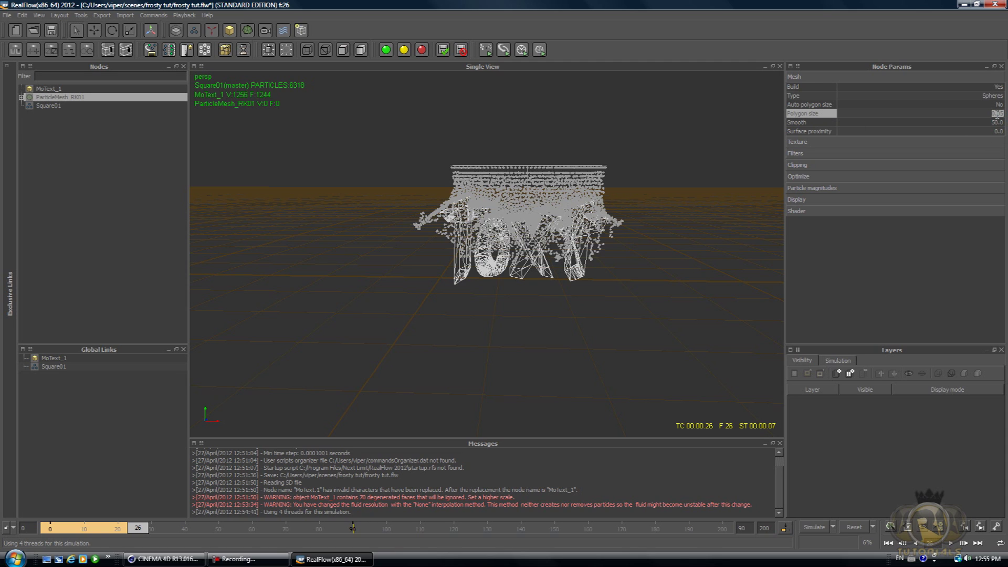
key(BackSpace)
text(0.03)
key(Return)
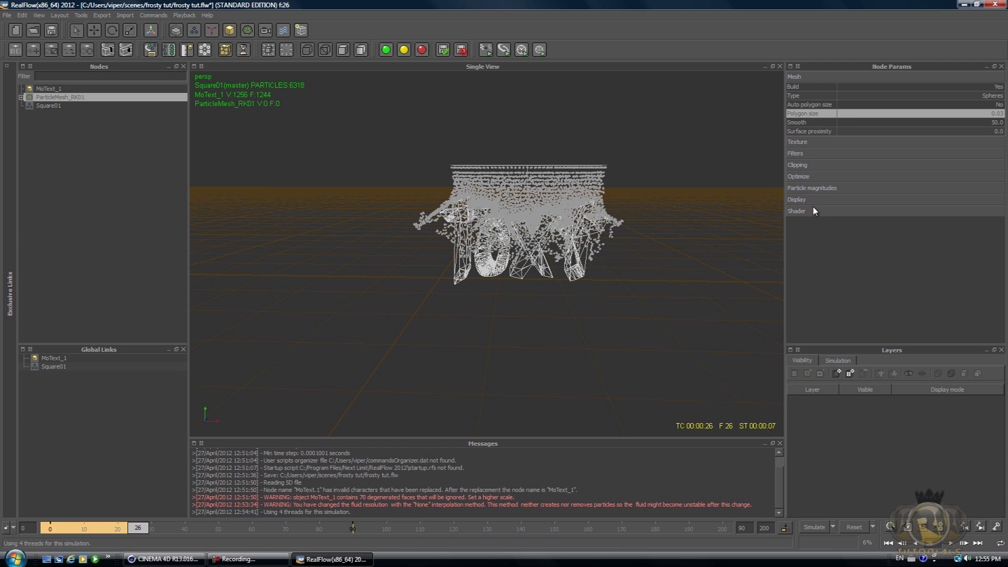
click(792, 155)
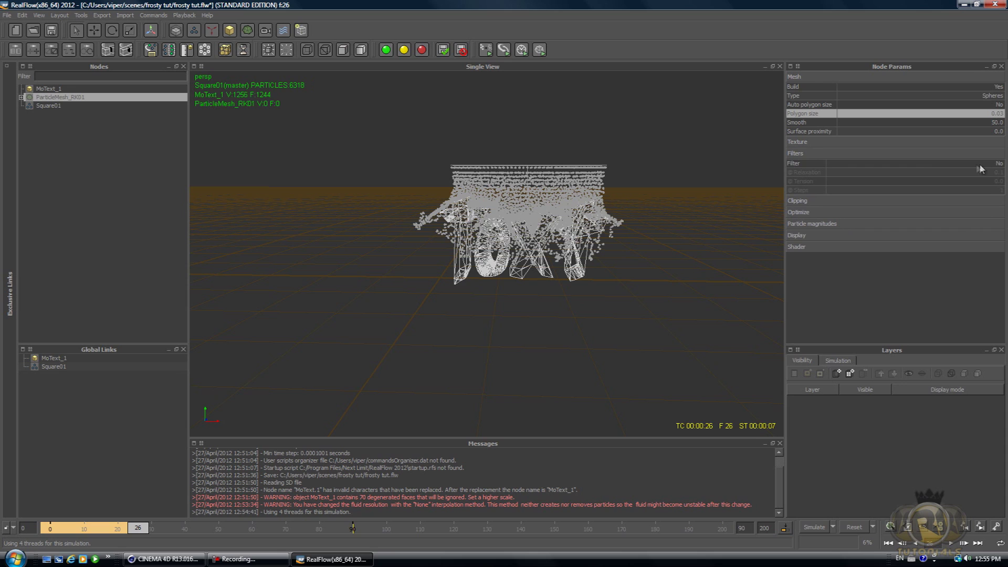
double_click(1000, 164)
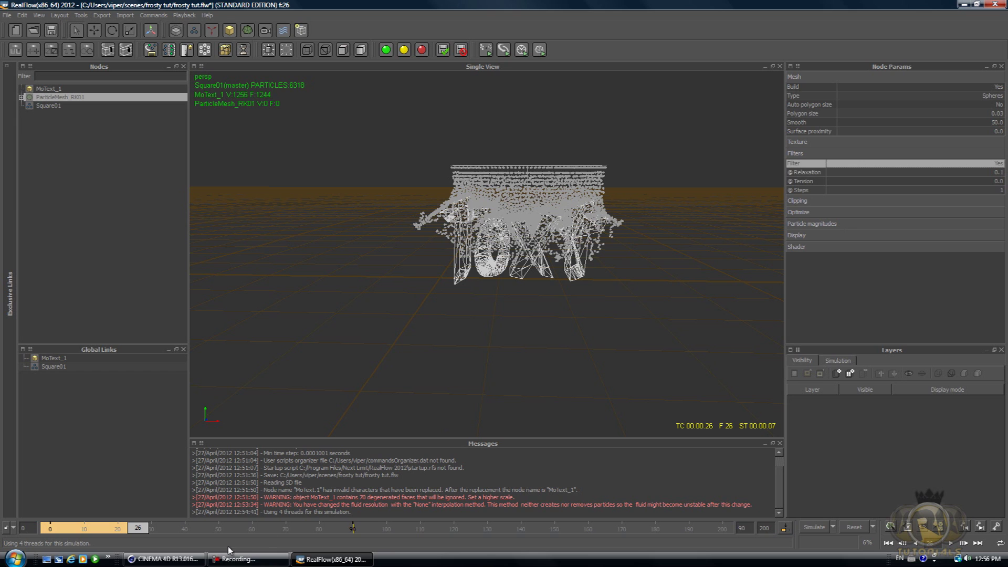
drag(141, 530, 42, 525)
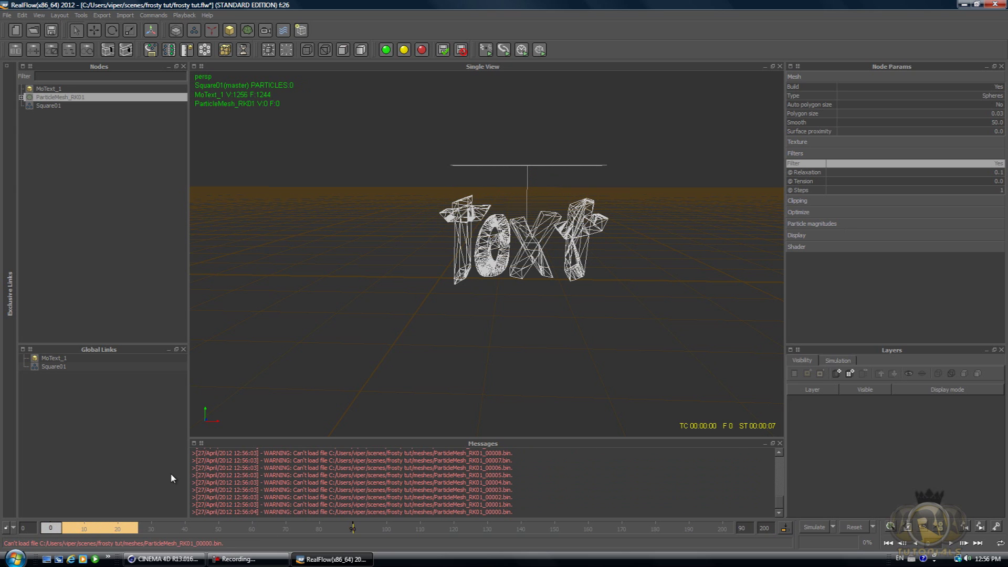
Select ParticleMesh_RK01 and run Build meshes to form the green liquid surface over the Text.
click(40, 89)
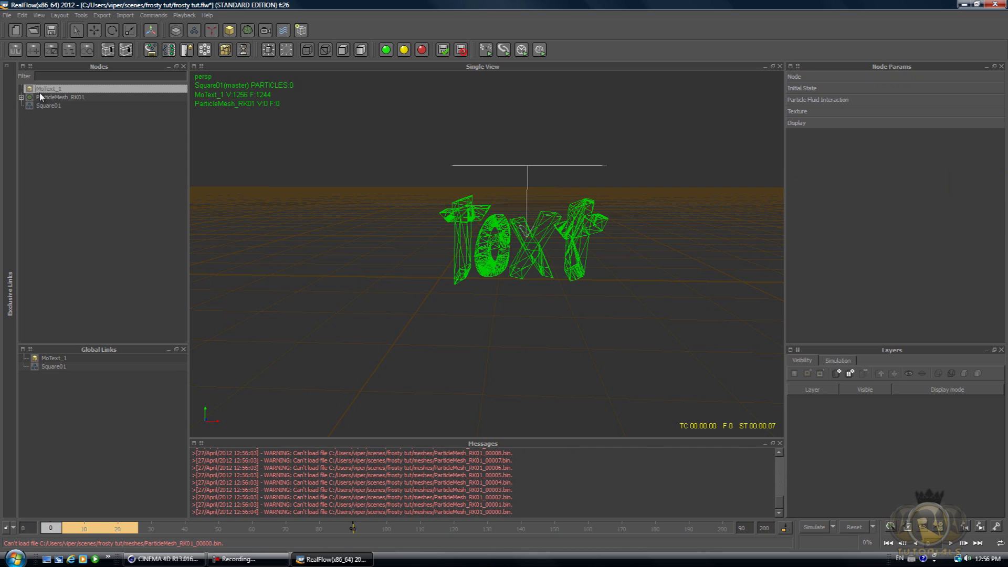
click(42, 99)
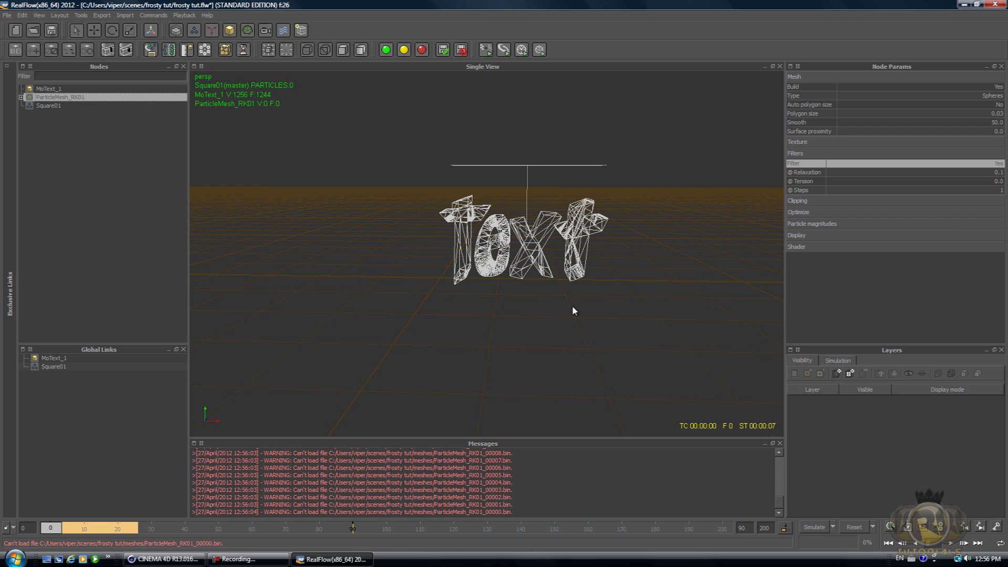
click(539, 50)
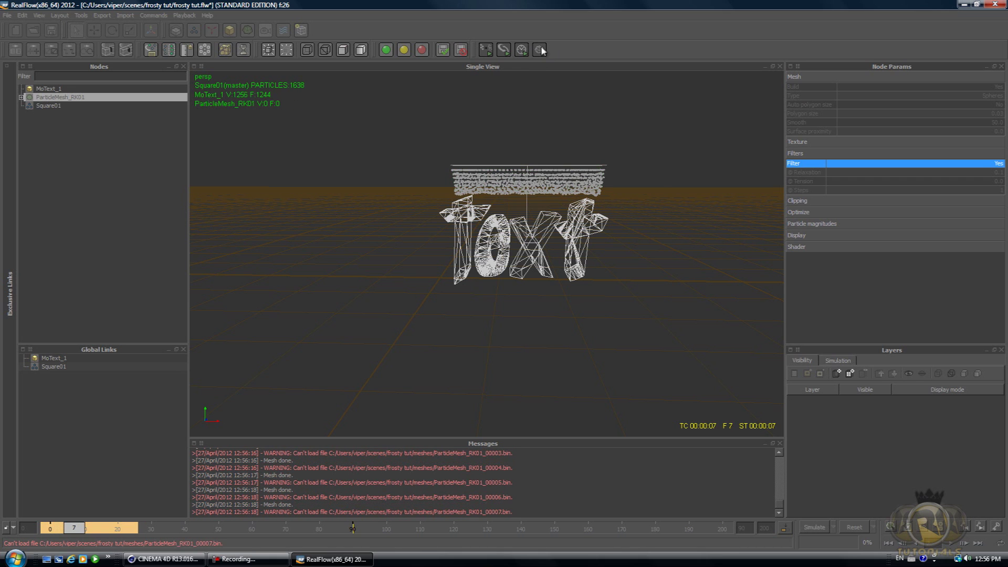
mouse_move(247, 559)
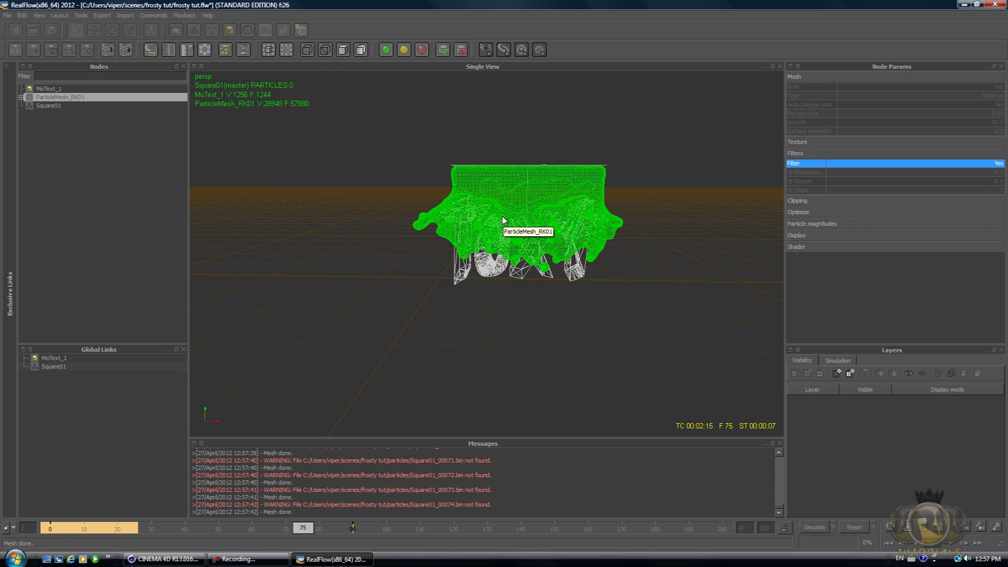
mouse_move(254, 562)
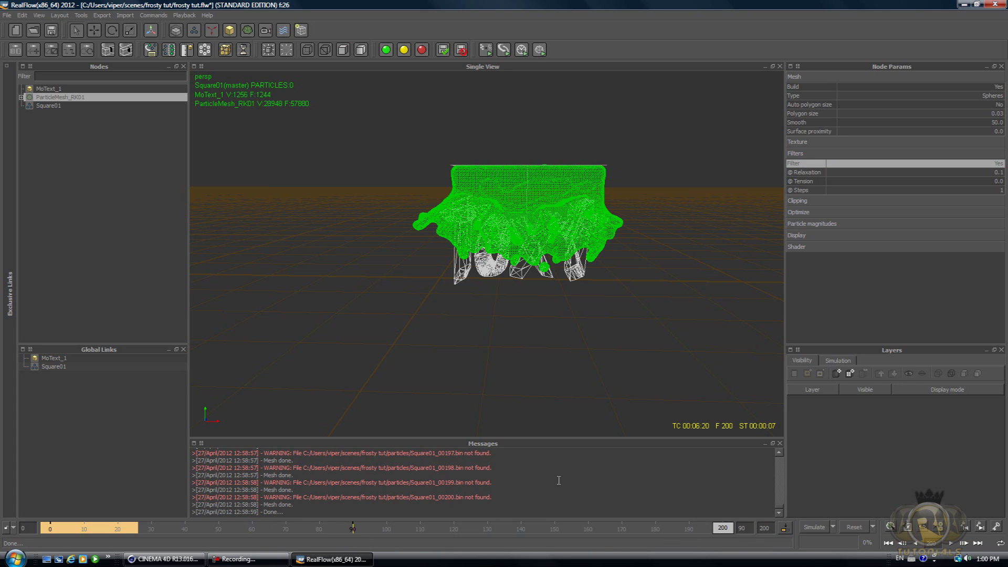
Scrub back to frame 22 to review the built mesh, then switch to Cinema 4D.
mouse_move(727, 530)
mouse_down()
mouse_move(107, 509)
mouse_move(57, 526)
mouse_move(207, 518)
mouse_move(128, 523)
mouse_up()
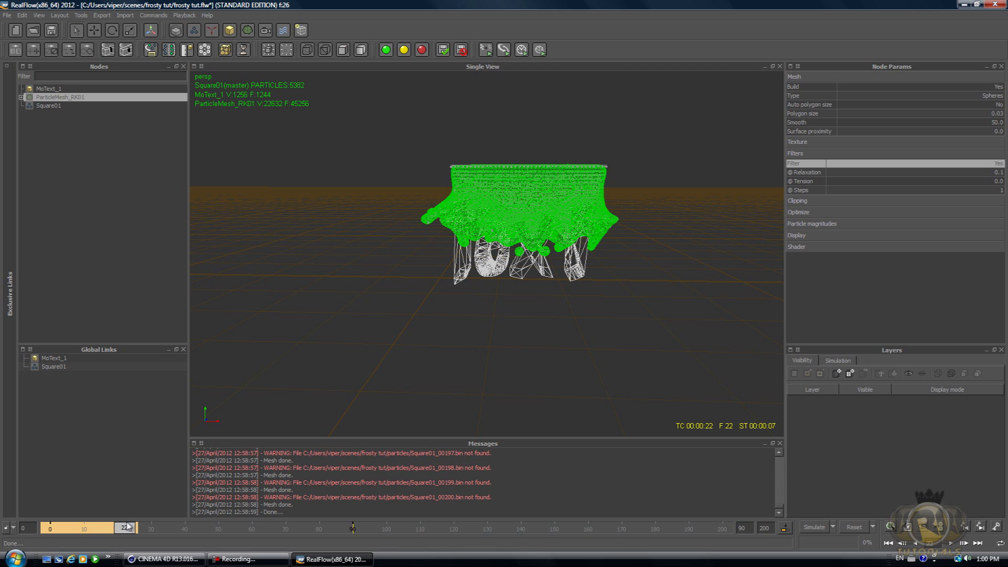
click(163, 560)
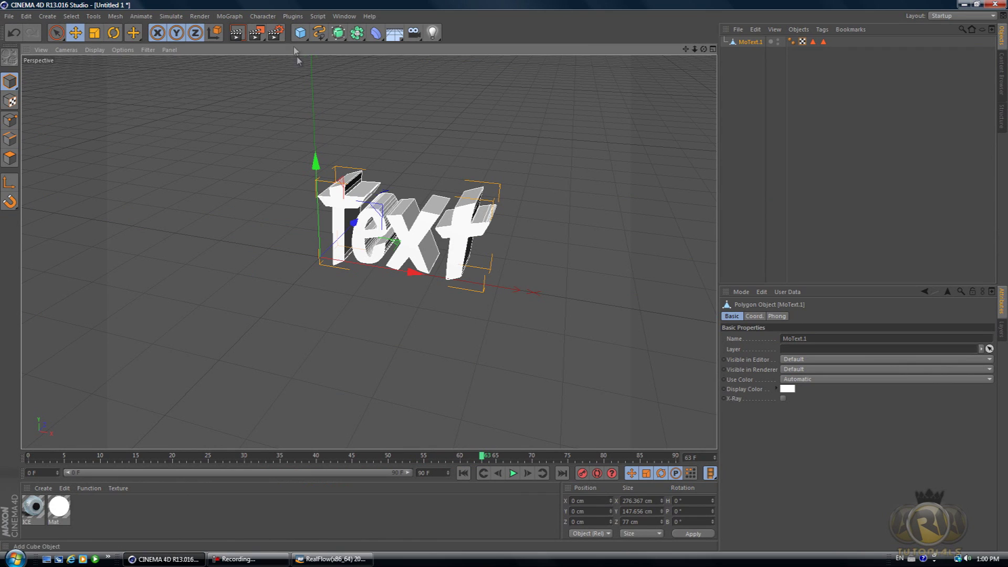
Insert a RealFlow Mesh Importer object from Plugins > RealFlow and browse for its file path.
click(296, 17)
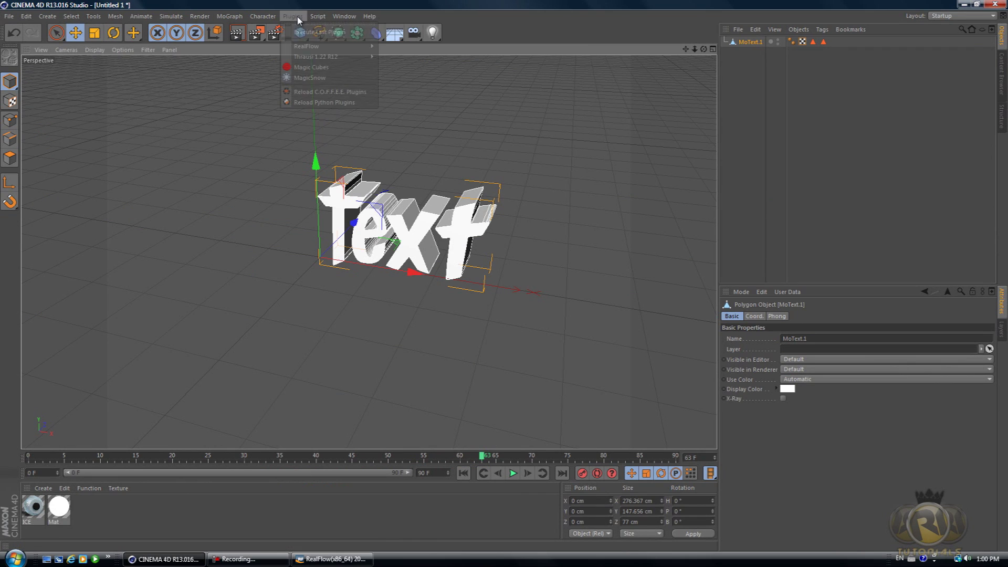
mouse_move(320, 47)
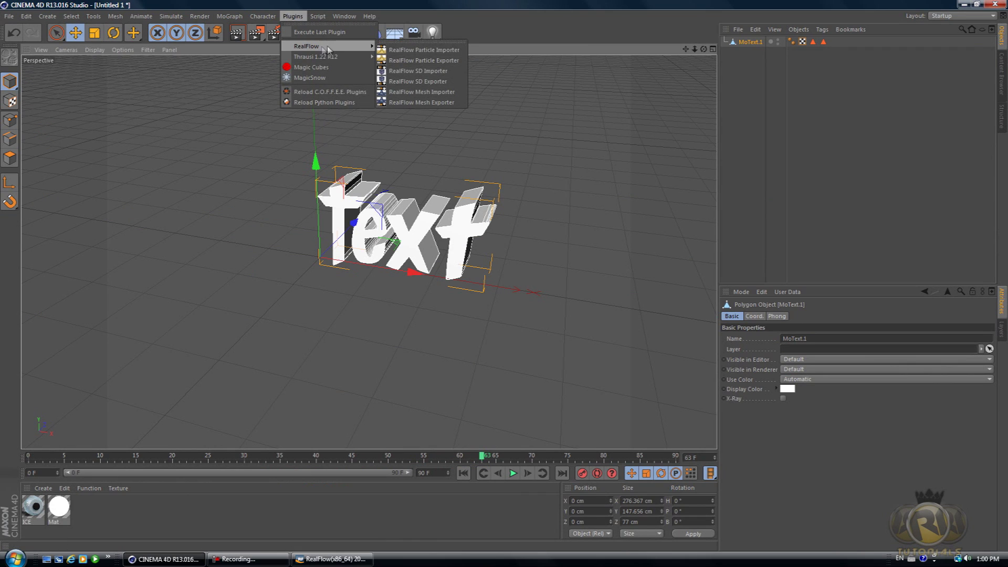
click(427, 92)
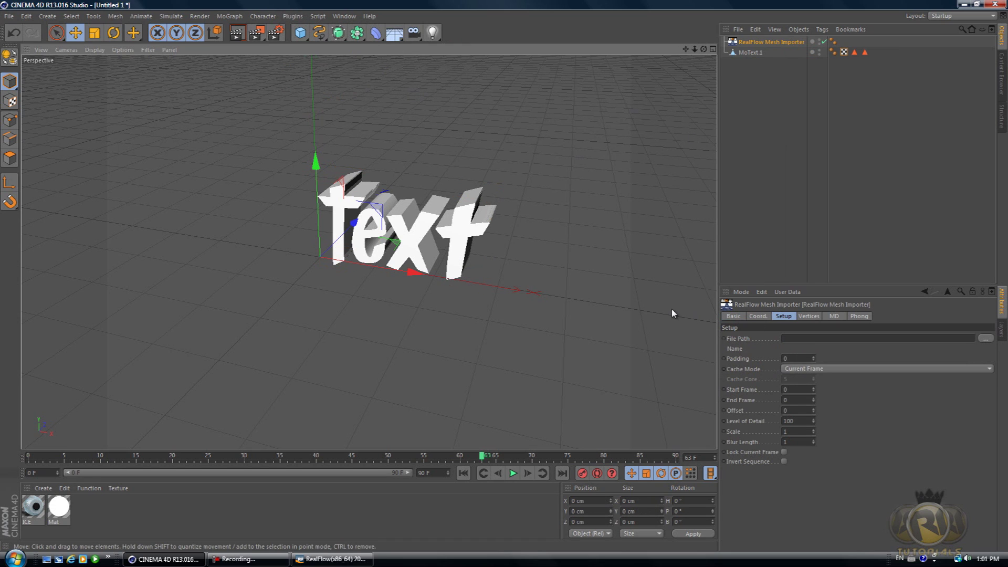
click(986, 339)
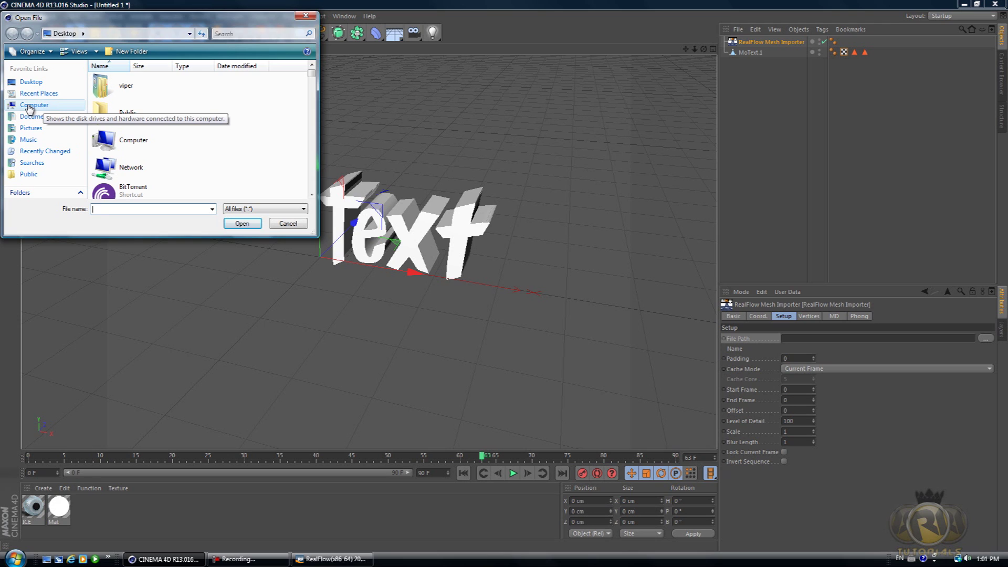
Load ParticleMesh_RK01_00002.bin from the frosty tut project's meshes folder.
click(30, 106)
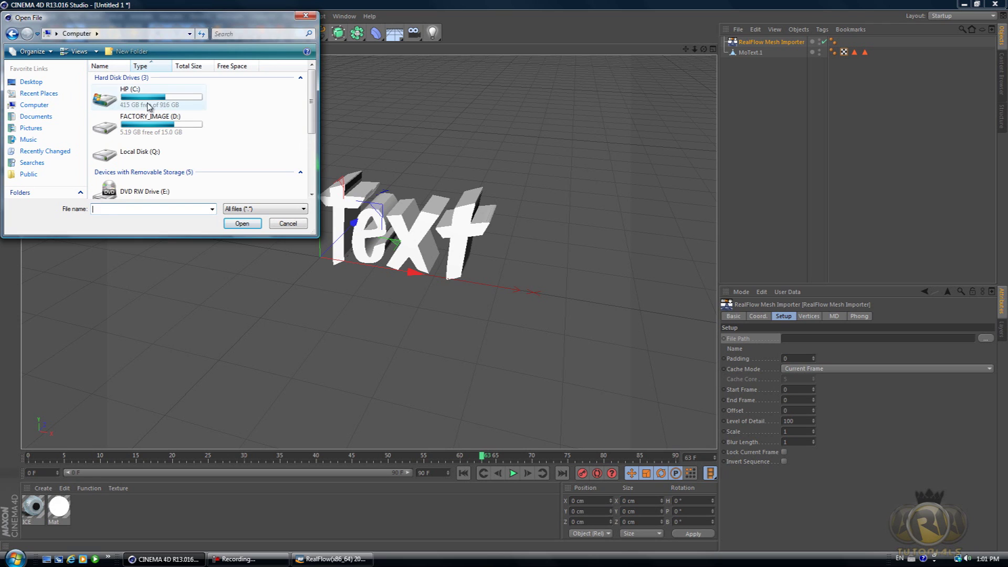
double_click(148, 106)
double_click(121, 151)
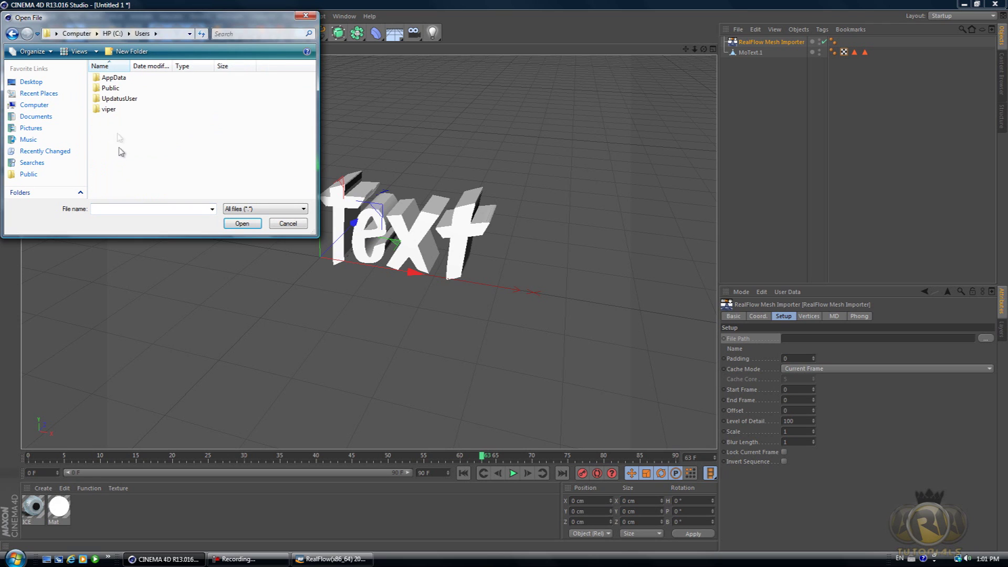
double_click(108, 108)
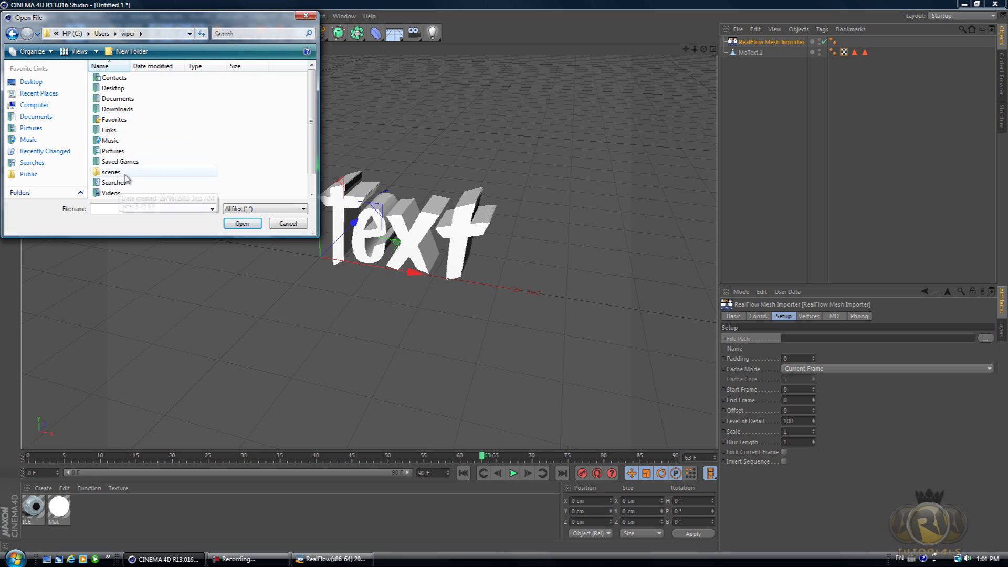
double_click(108, 174)
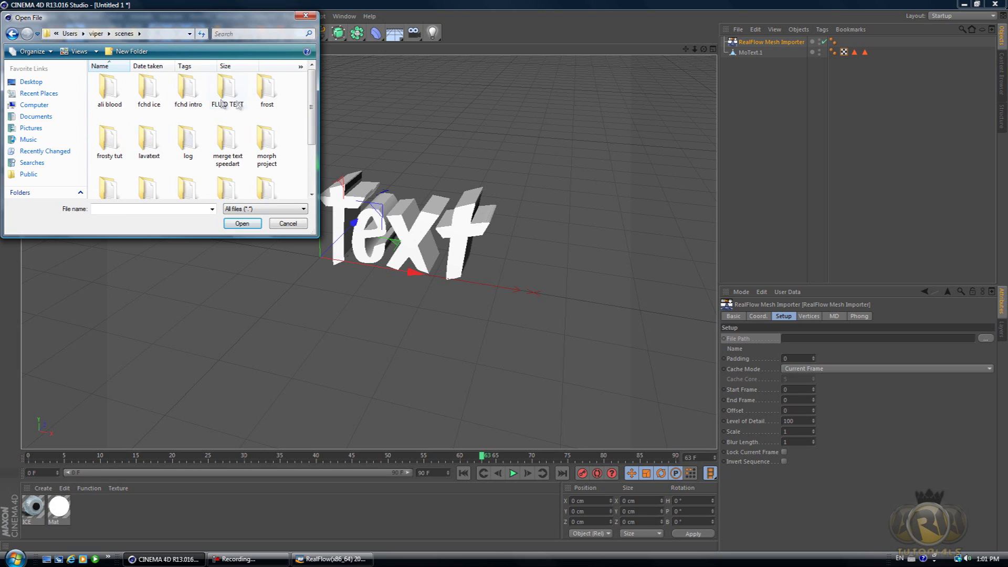
scroll(295, 102, down, 3)
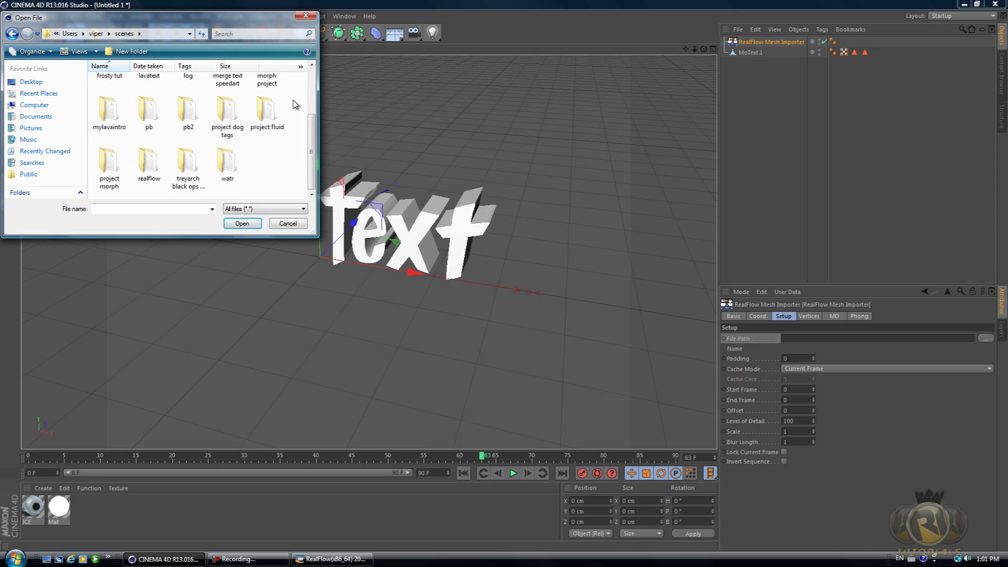
scroll(287, 113, up, 3)
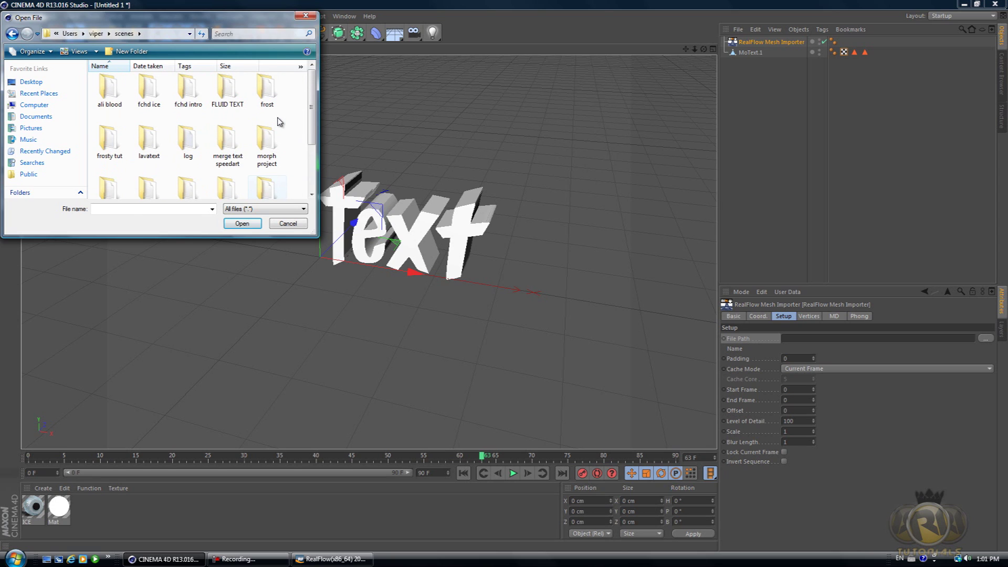
double_click(113, 139)
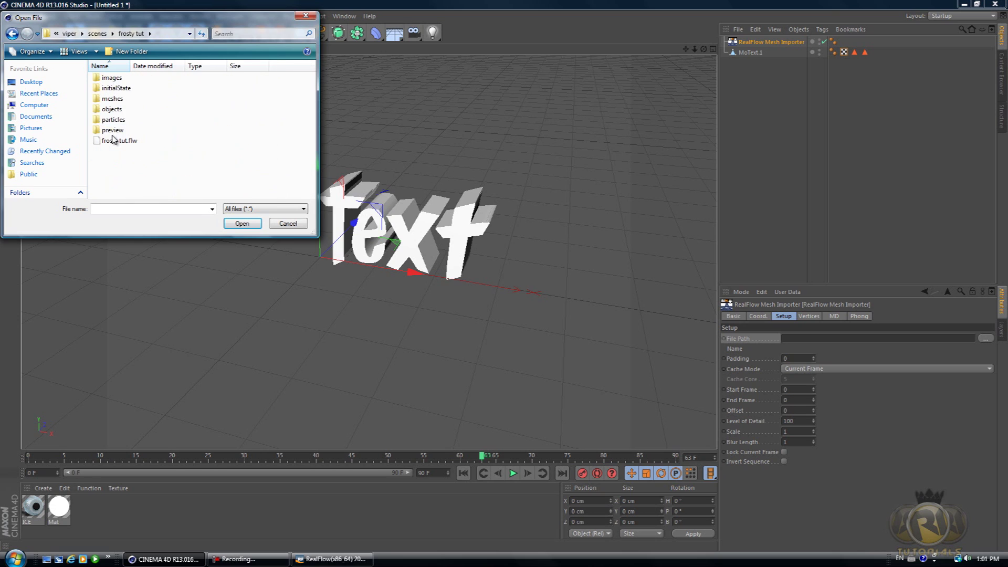
double_click(114, 100)
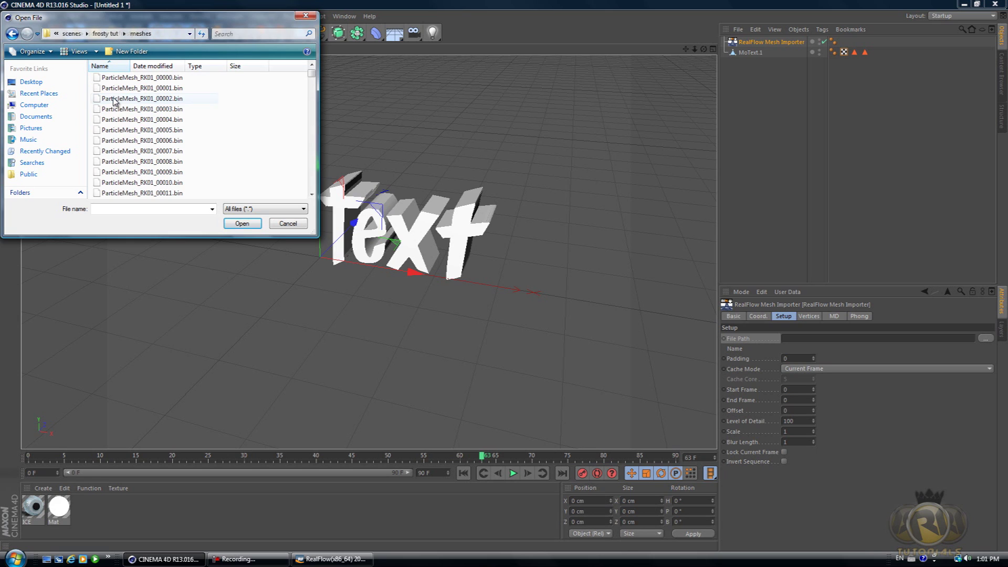
click(182, 99)
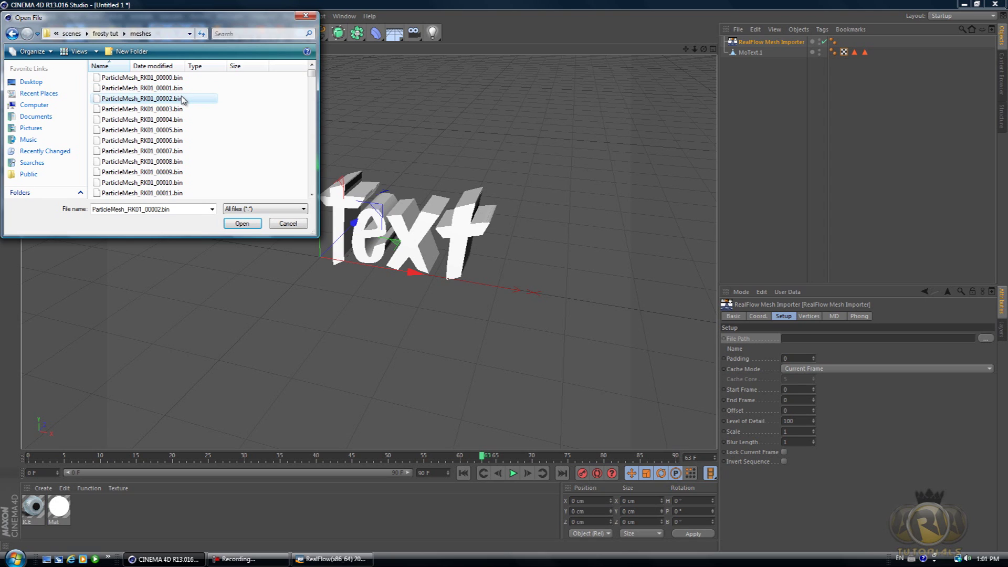
click(243, 224)
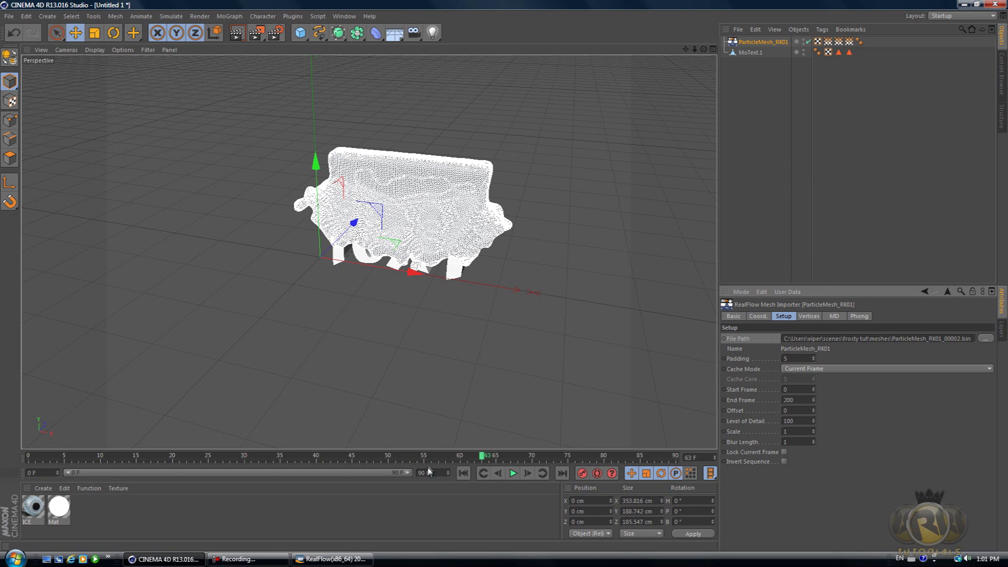
Move the timeline to frame 45, run and cancel a test render, then open the ICE material.
drag(483, 461, 352, 415)
click(342, 384)
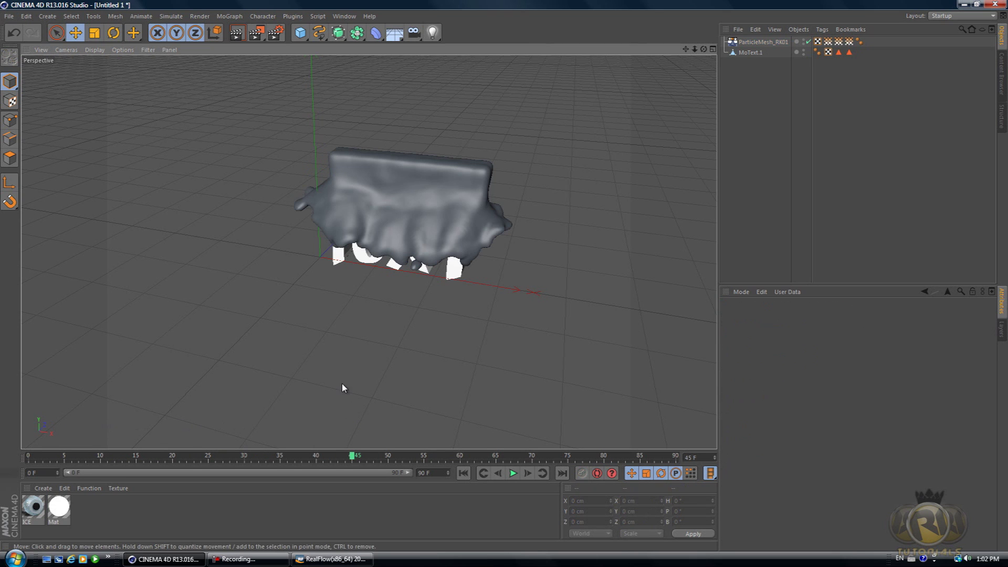
click(235, 35)
click(246, 183)
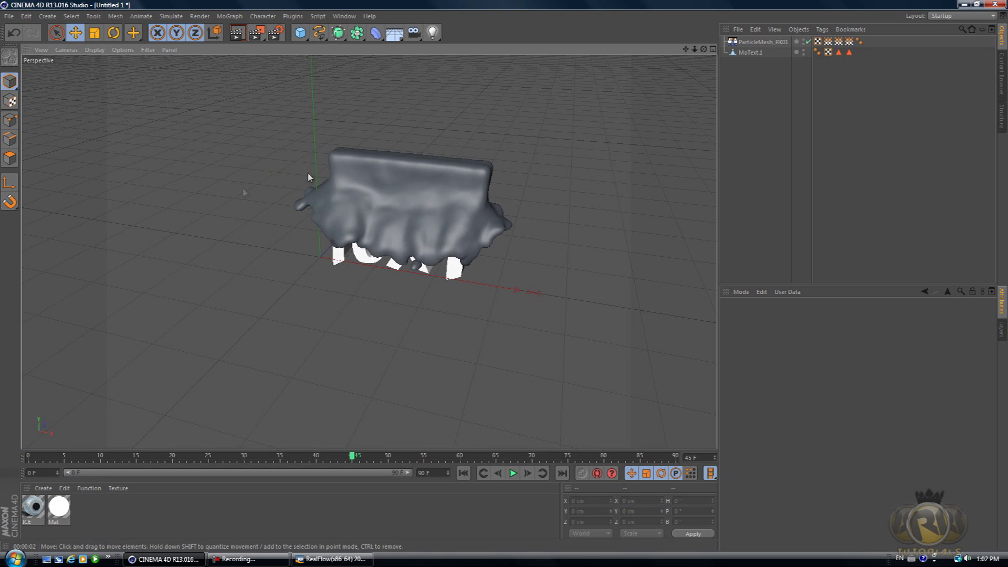
alt+drag(506, 275, 506, 281)
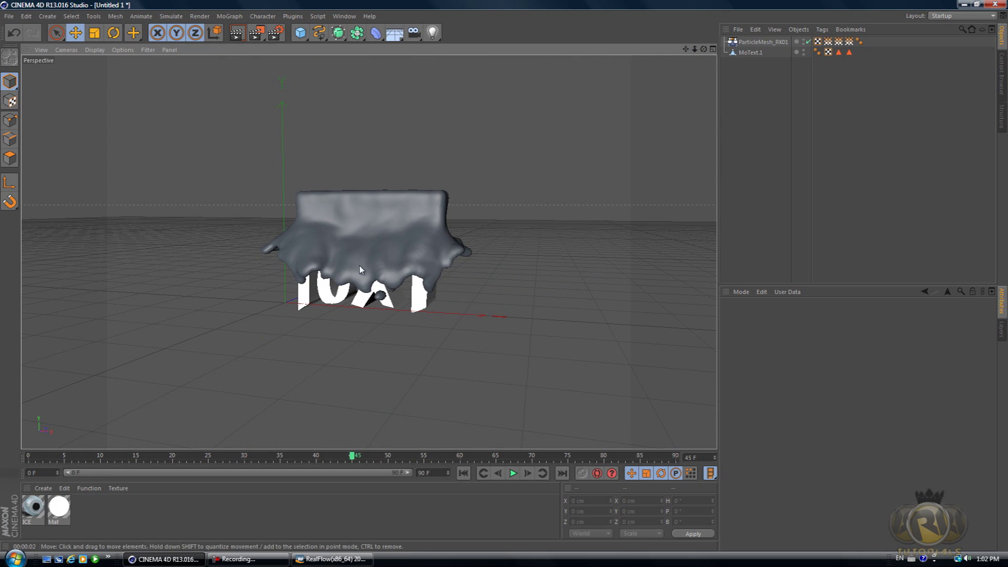
click(35, 512)
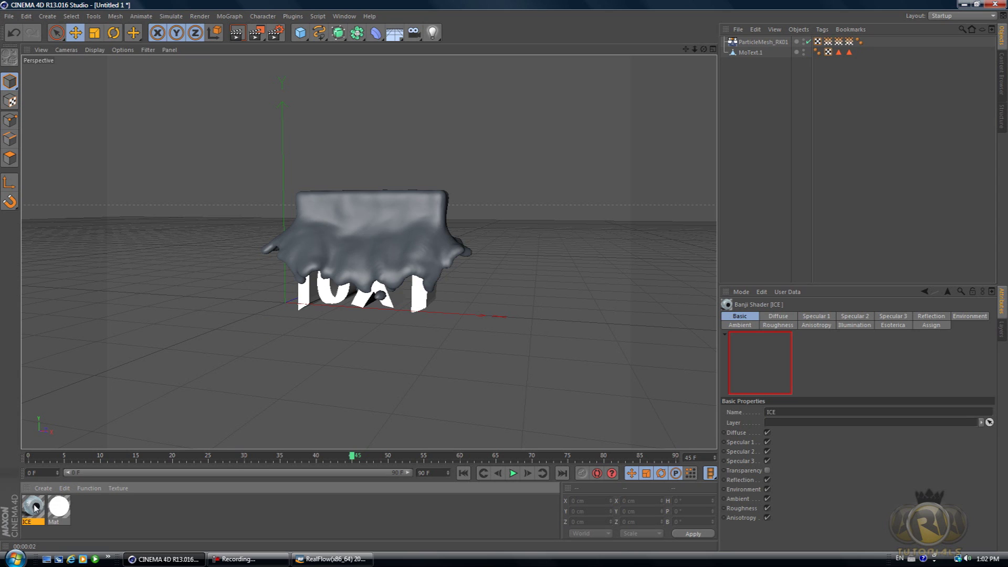
Assign the ICE material to ParticleMesh_RK01 and briefly test-render the view.
drag(363, 222, 363, 223)
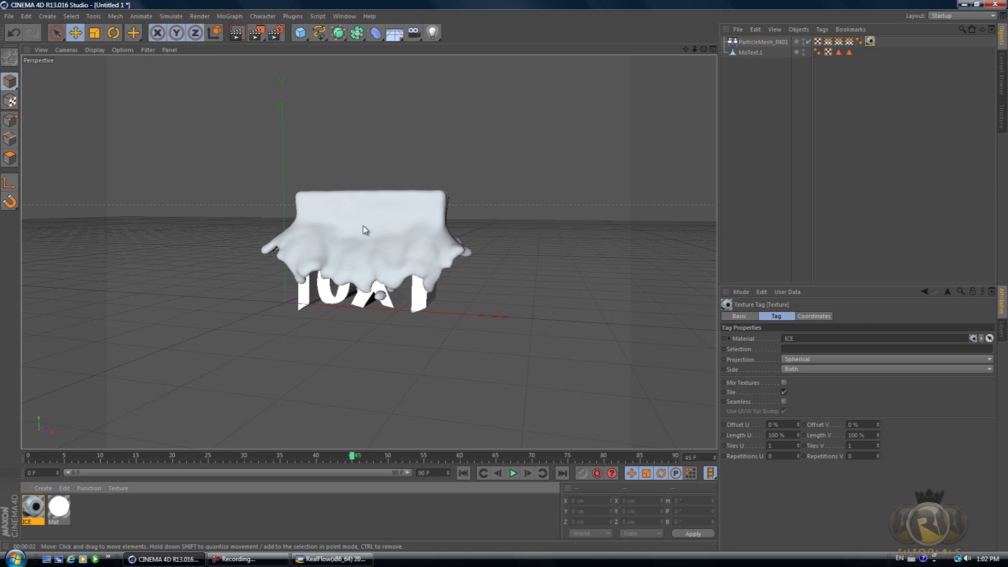
click(235, 32)
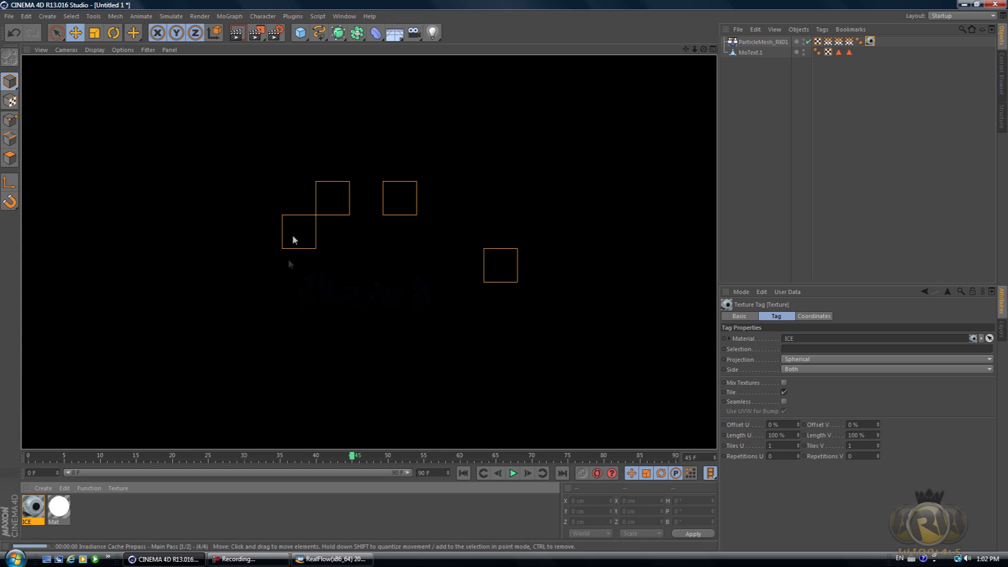
click(275, 289)
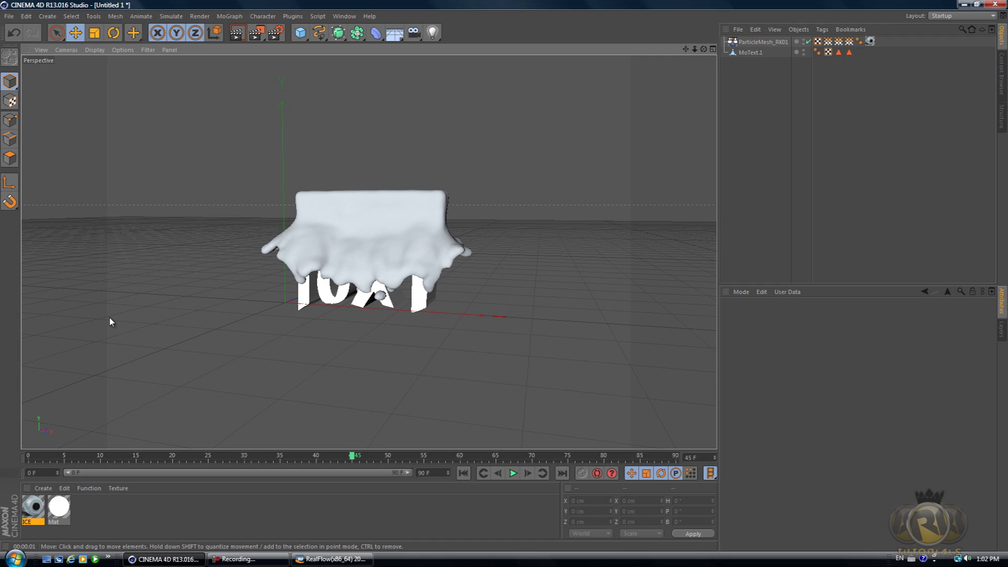
Assign the ICE material to MoText.1, giving it a Spherical-projection ICE texture tag.
drag(704, 49, 506, 281)
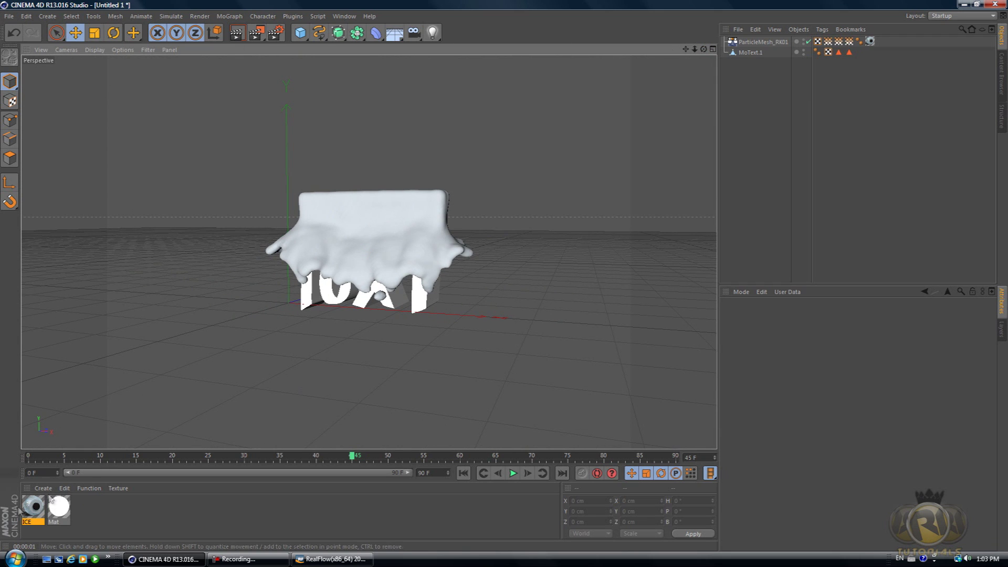
drag(30, 507, 312, 297)
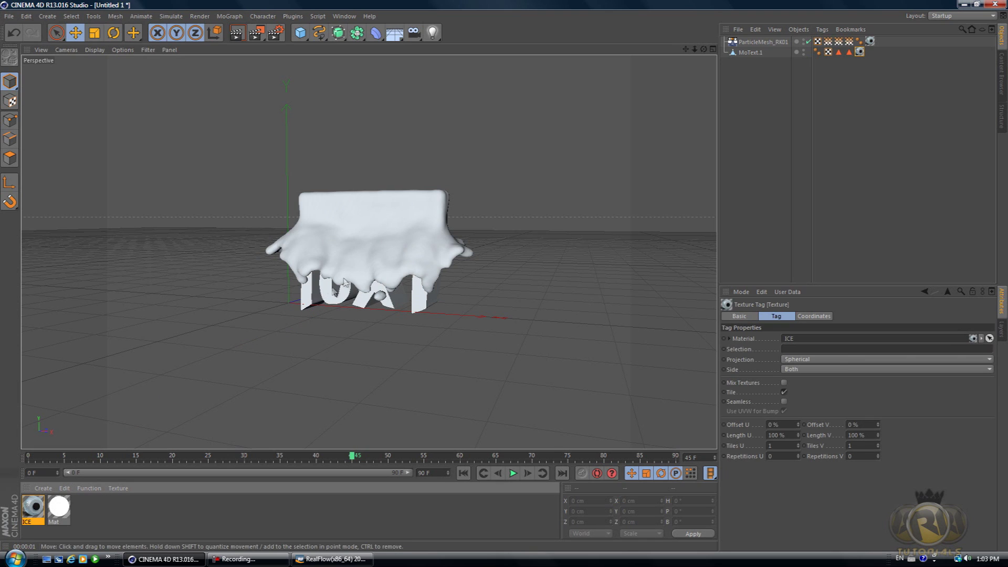
Add a 400 × 400 cm Plane and bank it to -40°.
click(301, 33)
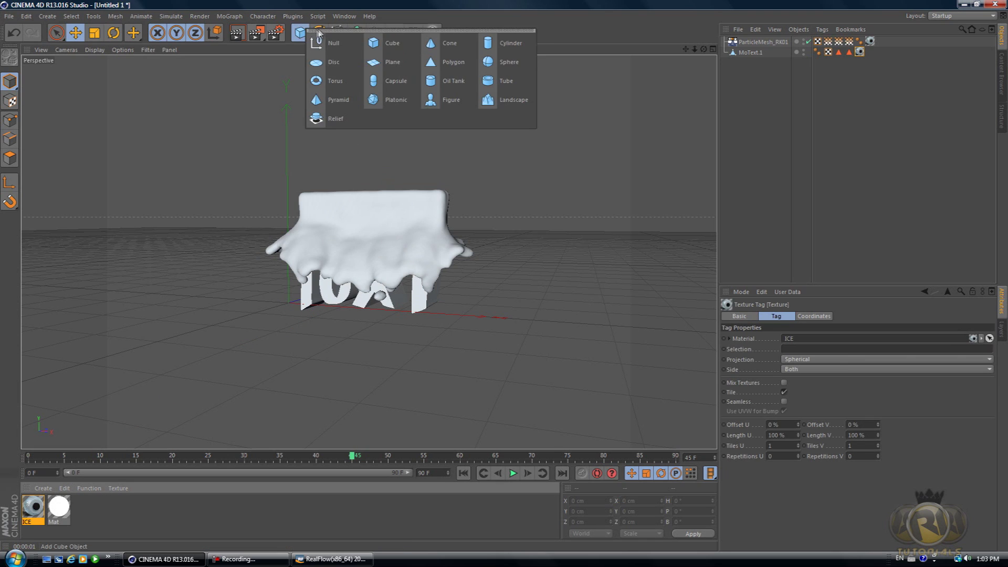
click(392, 62)
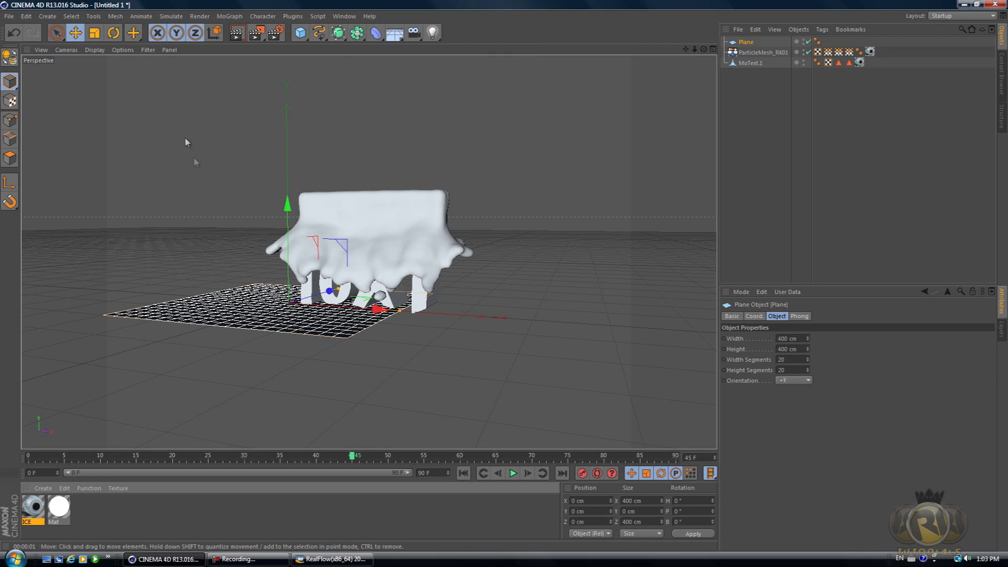
key(r)
drag(338, 277, 309, 245)
Raise the tilted Plane up and left to Y 275.8 cm above the fluid mesh.
click(73, 35)
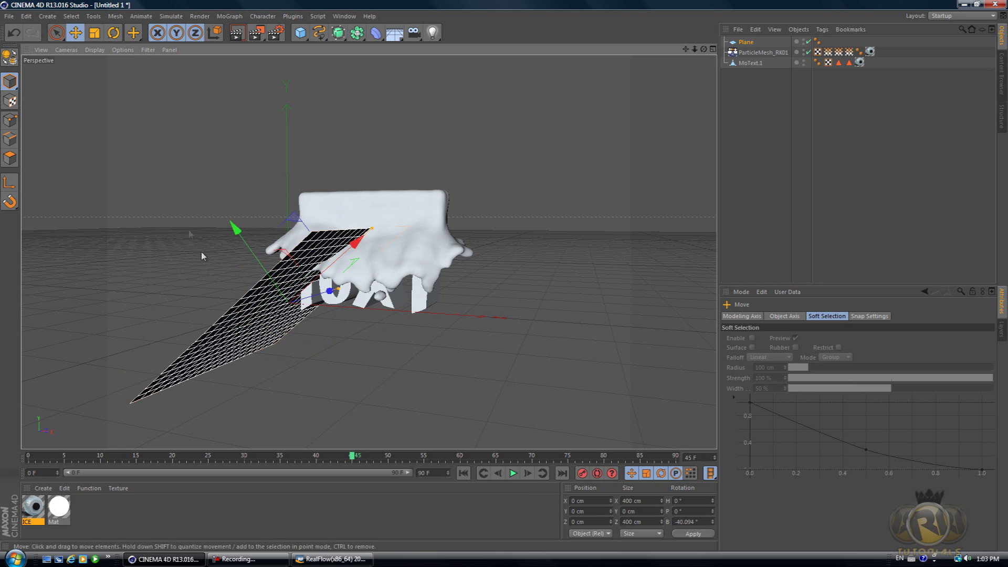
drag(231, 226, 155, 62)
drag(251, 118, 251, 103)
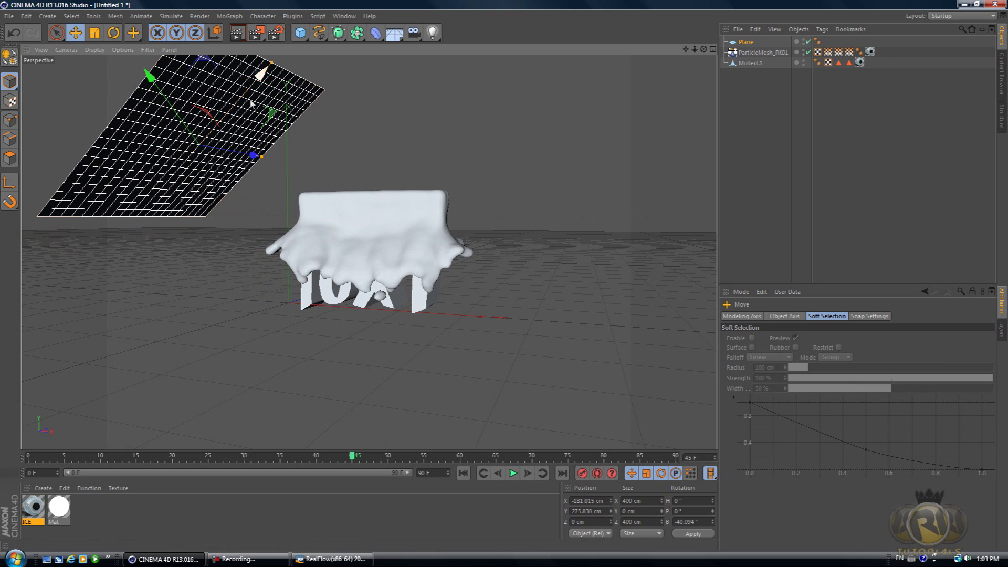
Apply the luminous Mat material to the Plane and render a preview of the frosted fluid.
double_click(59, 507)
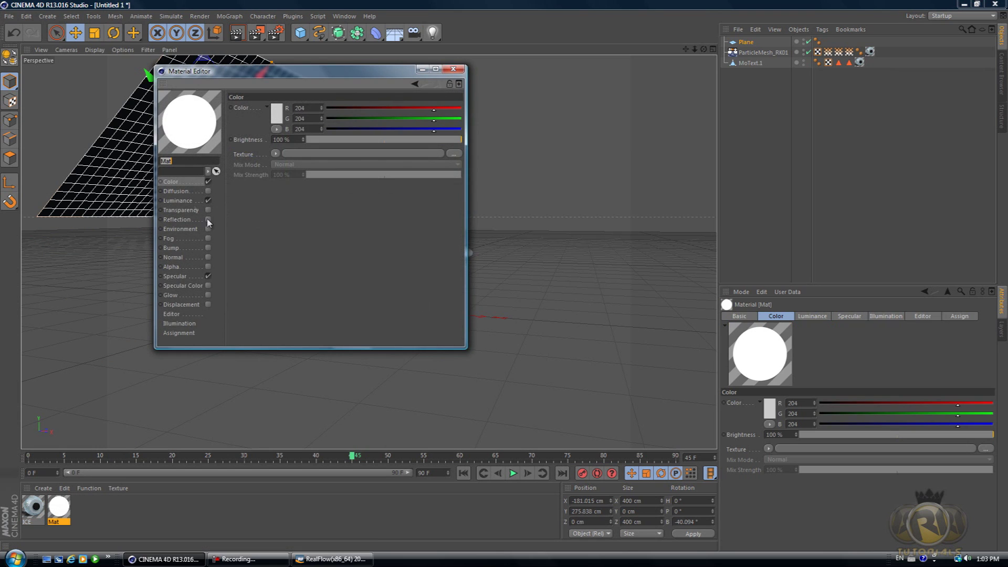
click(453, 69)
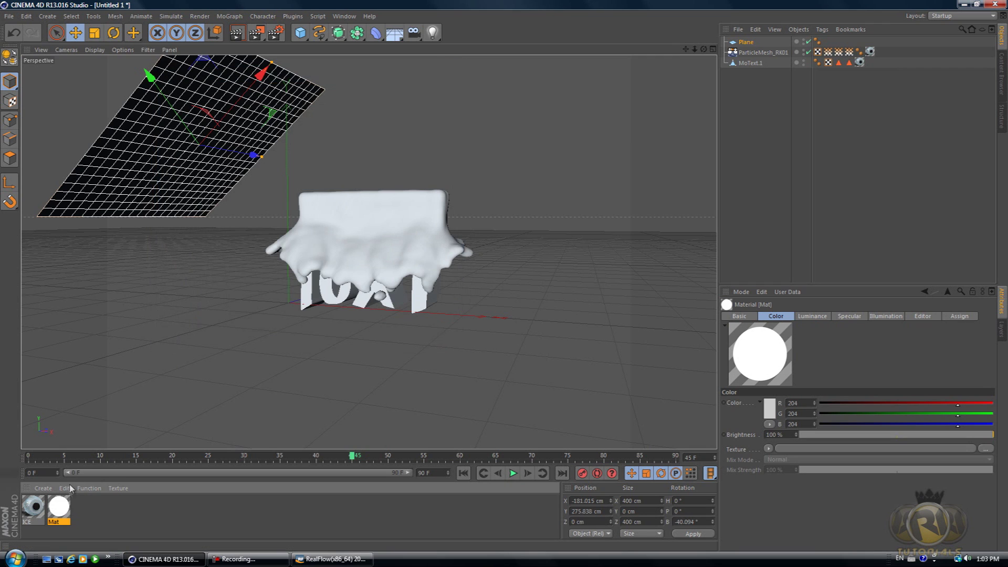
drag(145, 149, 146, 150)
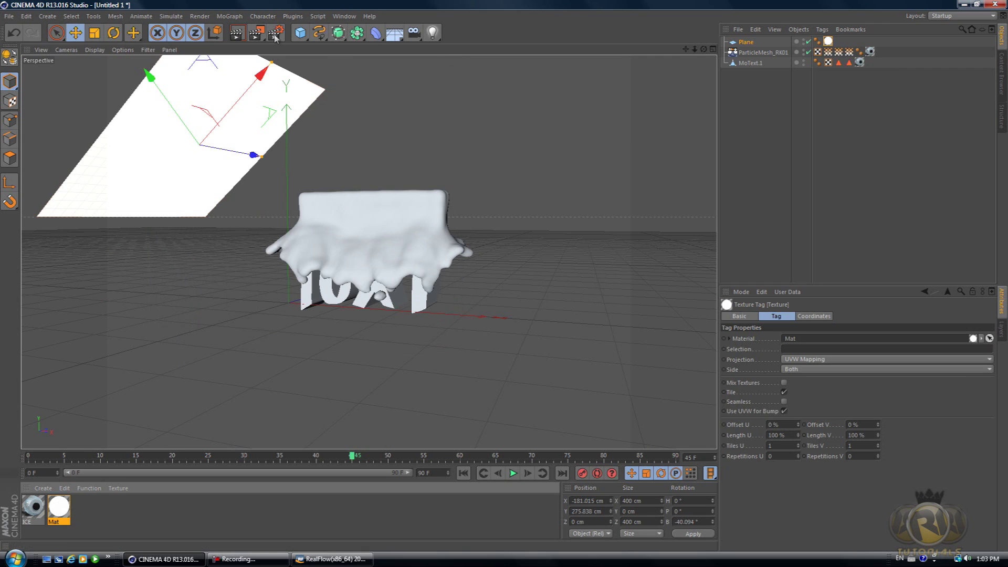
click(239, 33)
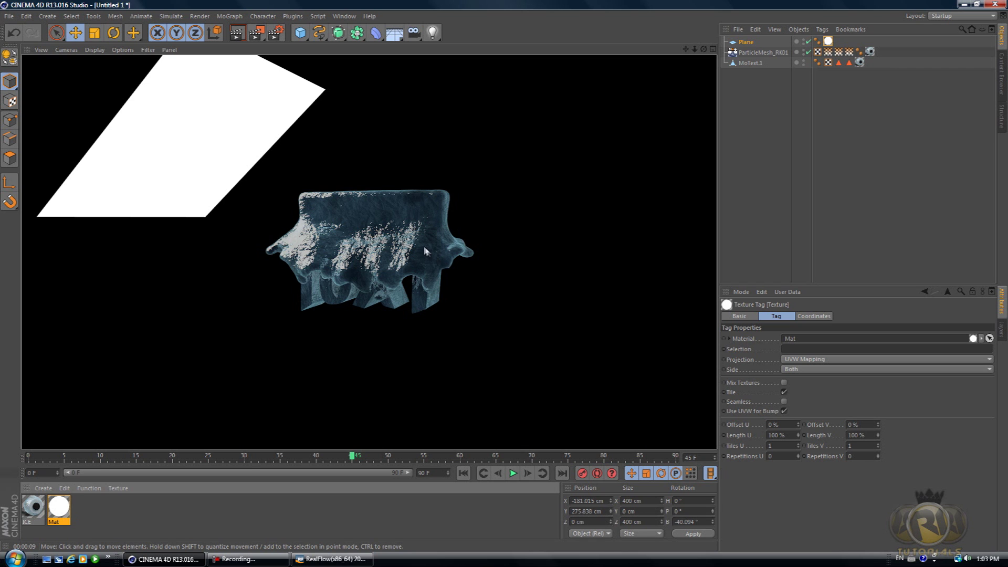
Zoom in on the ice-textured fluid mesh and render the close-up beside the glowing Plane.
scroll(420, 250, up, 5)
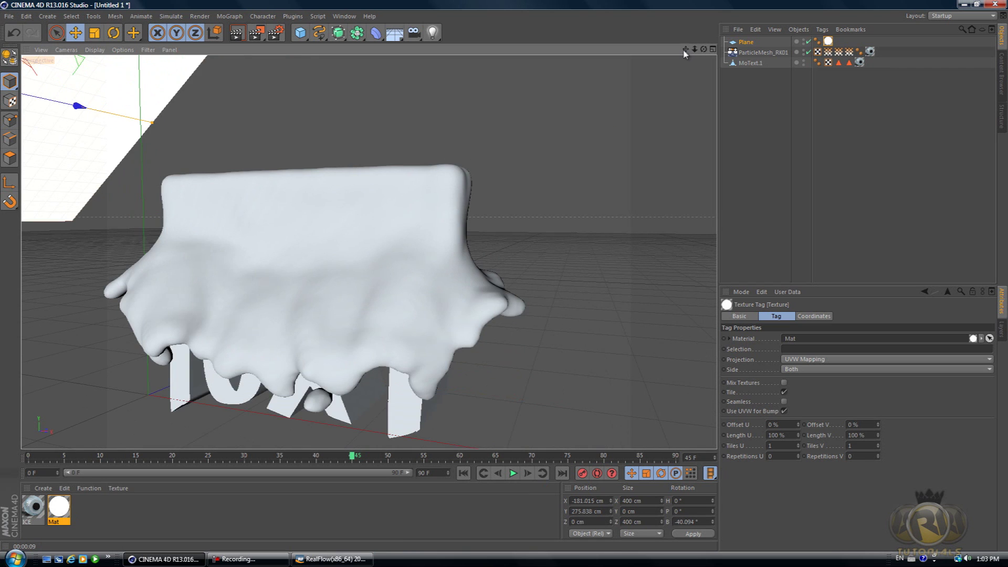
scroll(505, 275, up, 3)
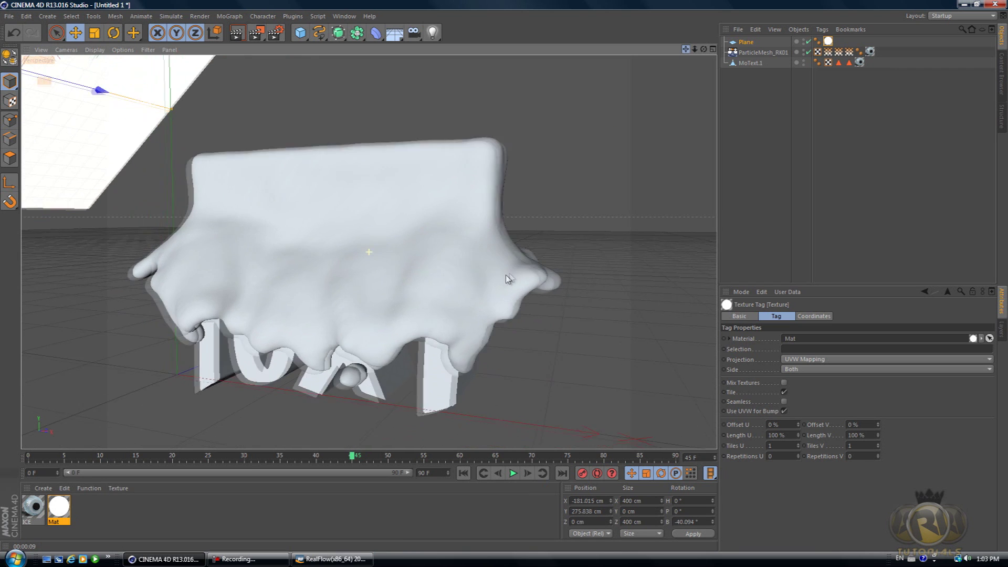
click(235, 32)
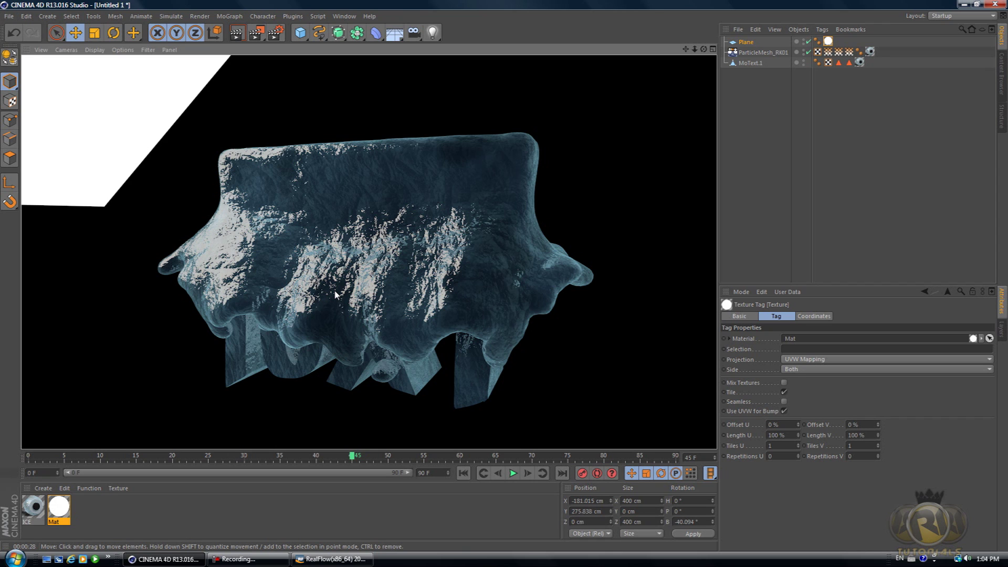
Select ParticleMesh_RK01 and scrub the timeline to frame 14, with the mesh capping the Text letters.
click(345, 259)
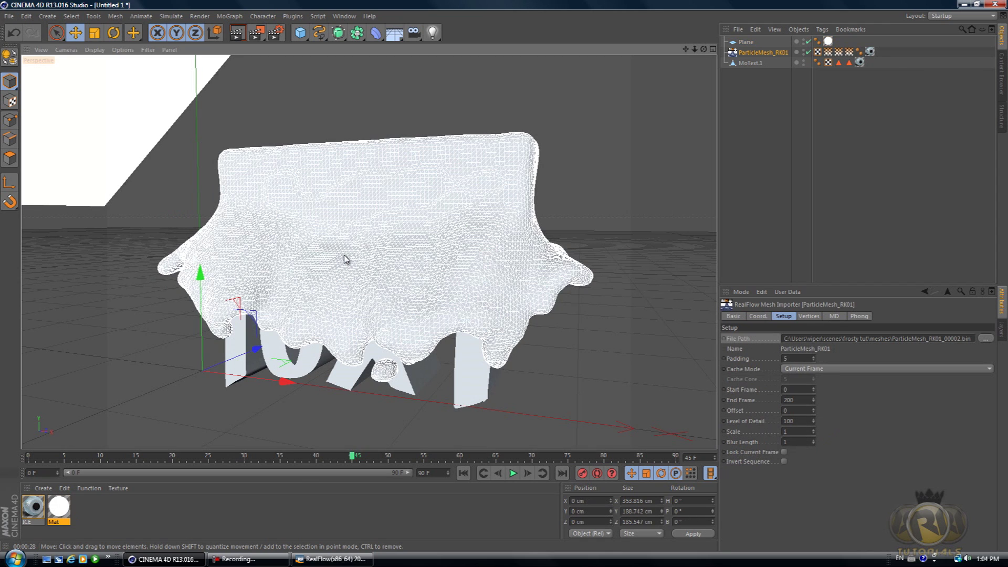
drag(241, 456, 153, 443)
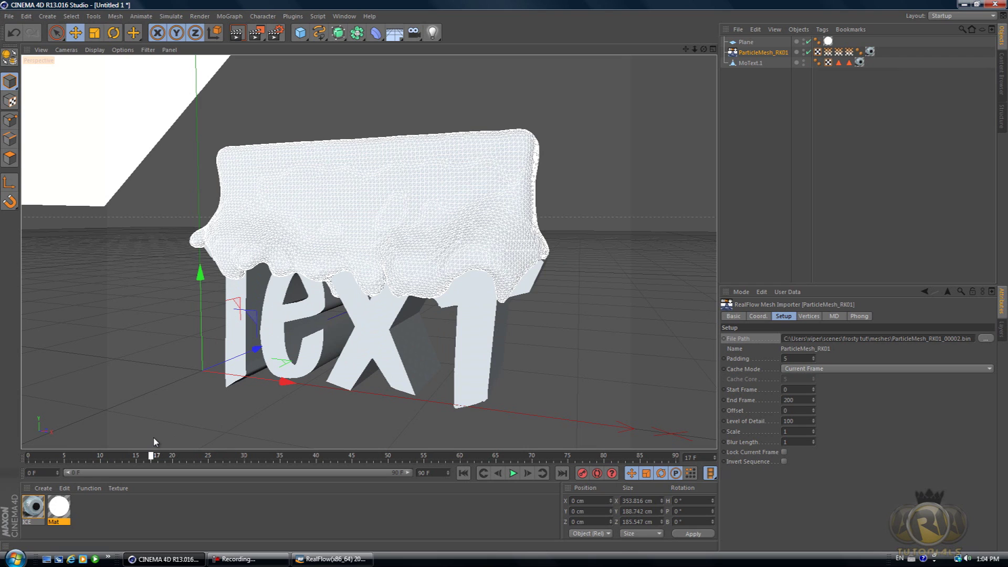
mouse_move(154, 442)
mouse_down()
mouse_move(52, 453)
mouse_move(213, 423)
mouse_move(46, 449)
mouse_move(139, 438)
mouse_up()
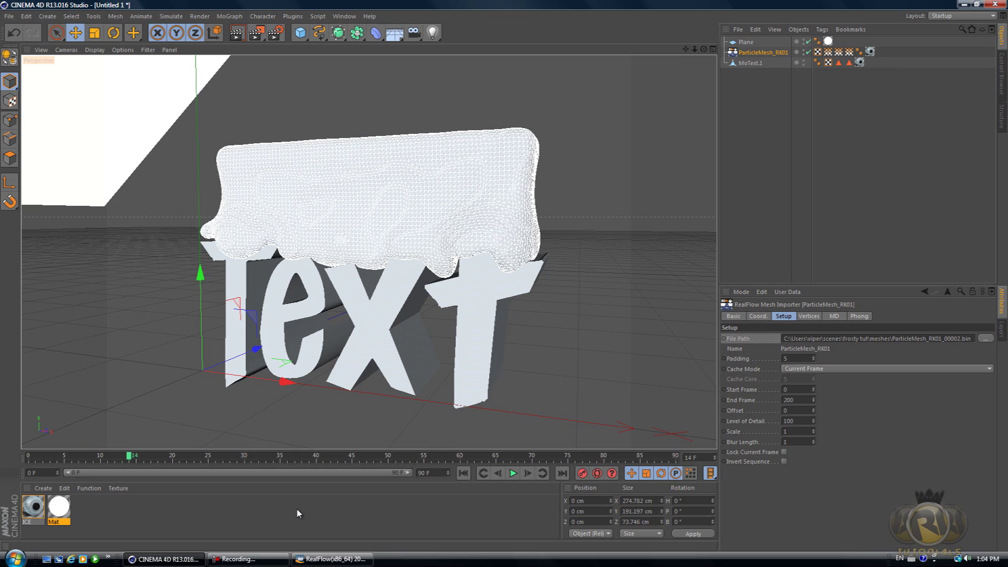
click(242, 559)
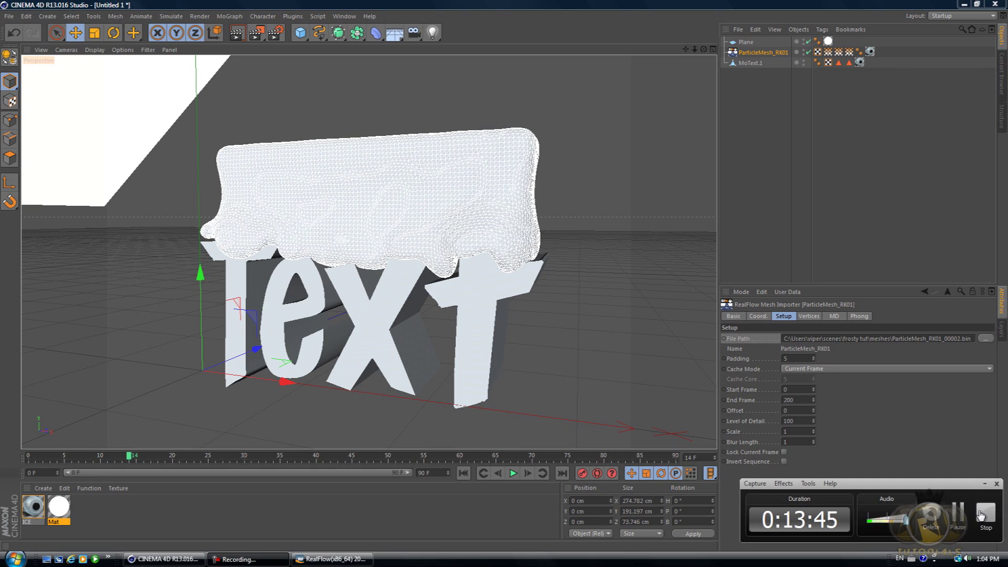